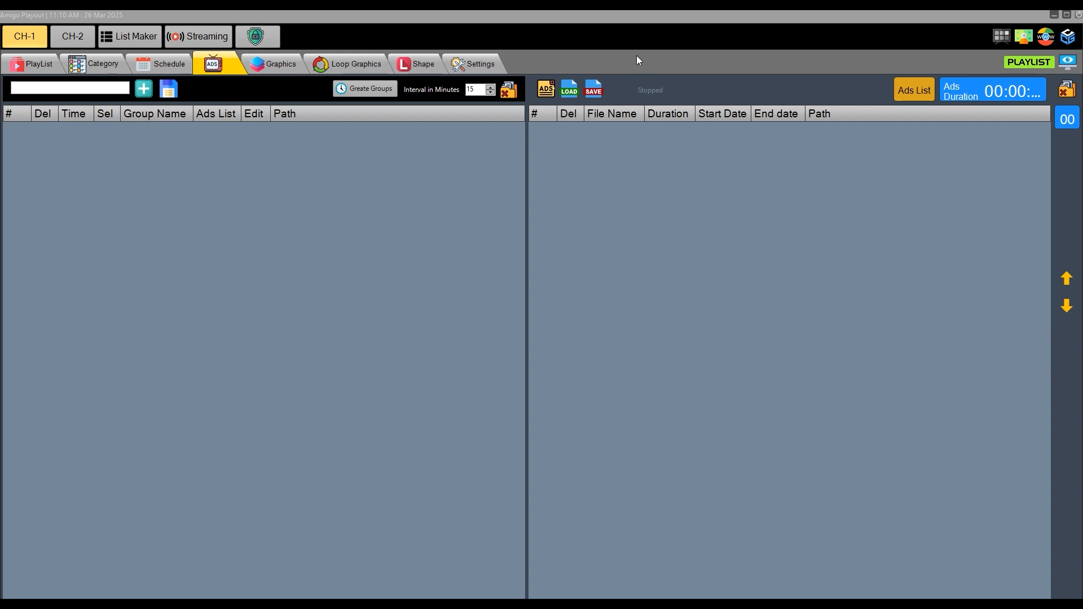
- Add the Bisleri, Introducing iPhone 15, JioAirFiber and Surf Excel Easy Wash videos from the Commercial Breaks folder to the ads list
click(547, 91)
click(260, 139)
ctrl+click(320, 151)
ctrl+click(377, 146)
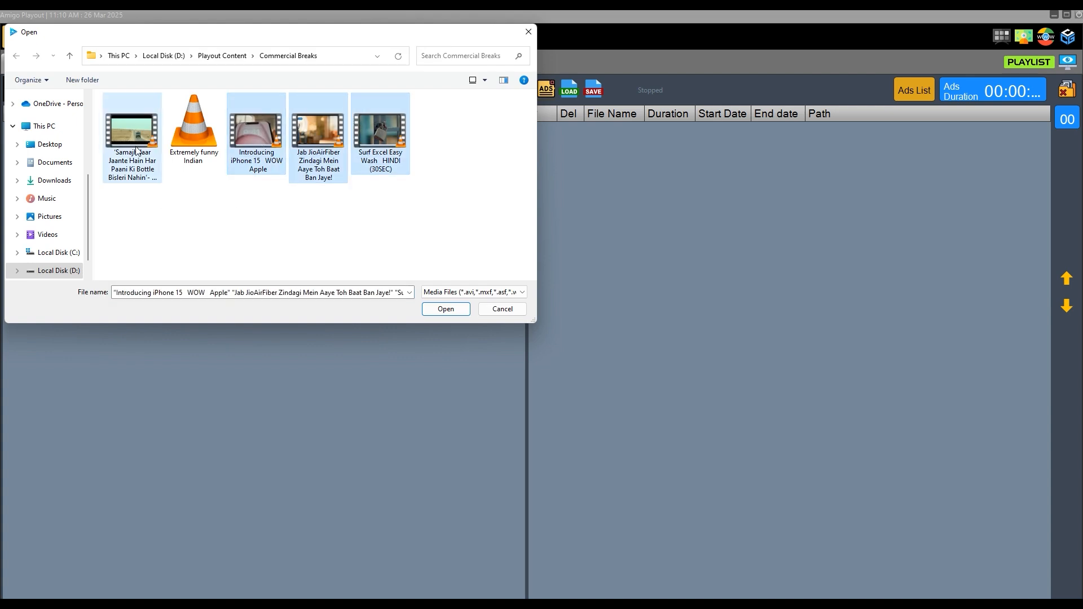
ctrl+click(137, 148)
click(446, 310)
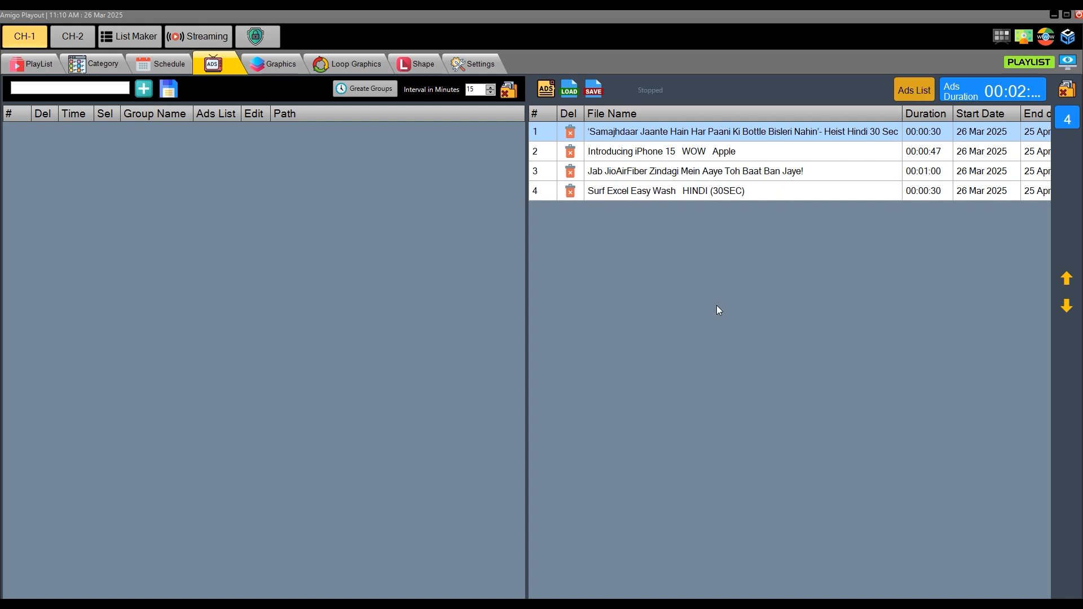
- Save the ads list as Prime Time in the AdsList folder, and clear all ads from the list
click(594, 89)
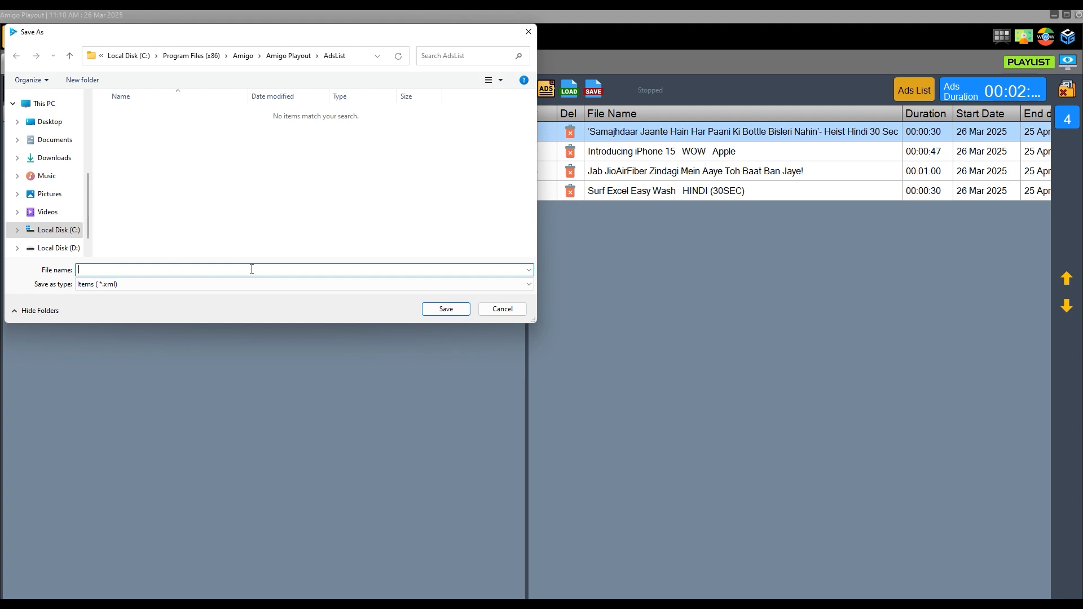
text(Prime Time)
click(447, 310)
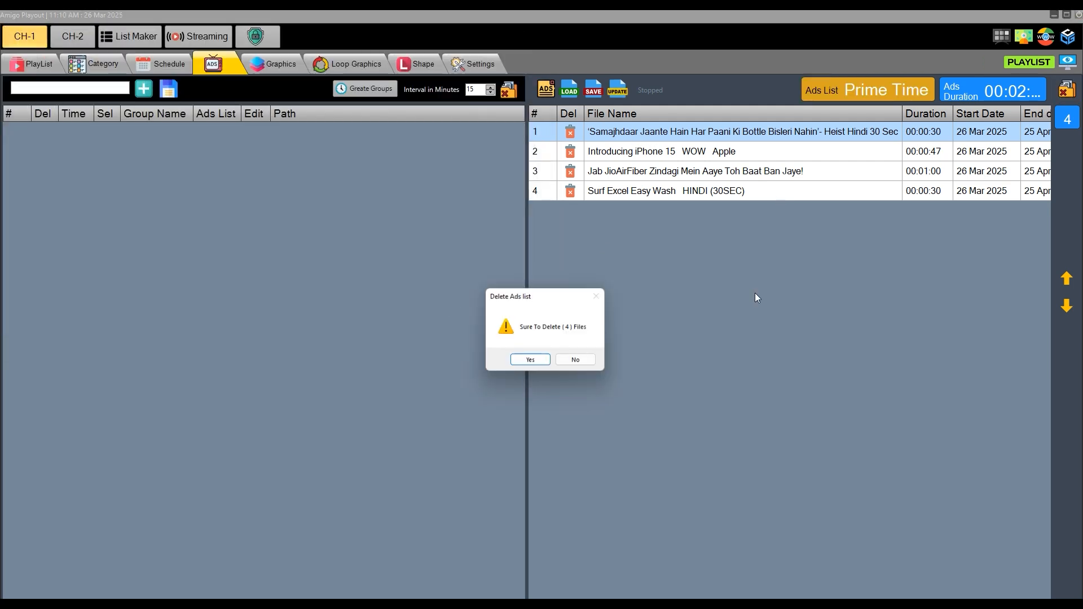
click(528, 355)
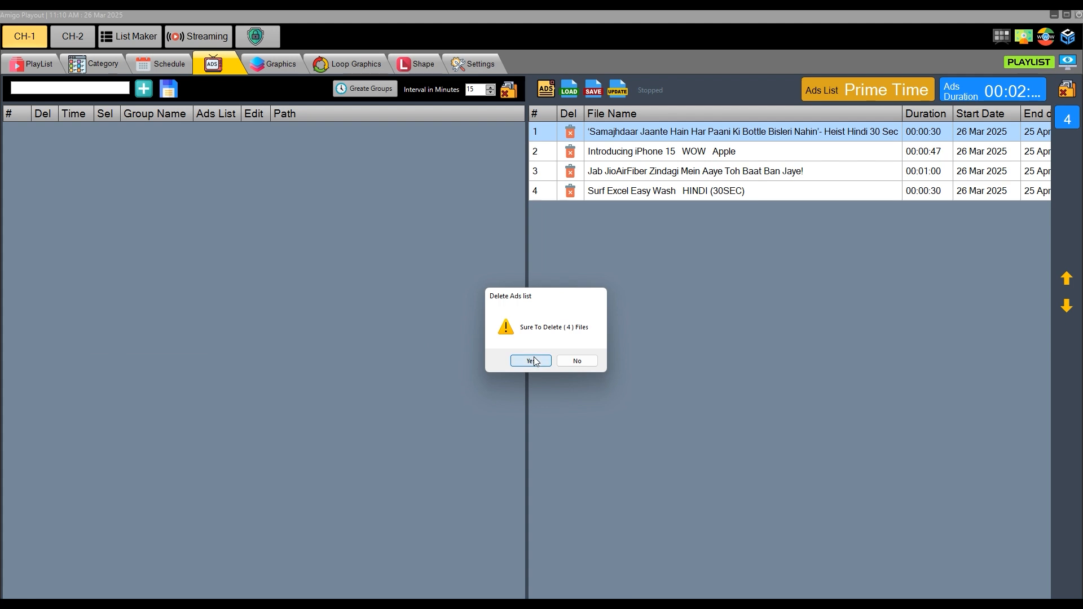
- Add the Introducing iPhone 15 and JioAirFiber commercials to the empty ads list
click(548, 90)
click(255, 141)
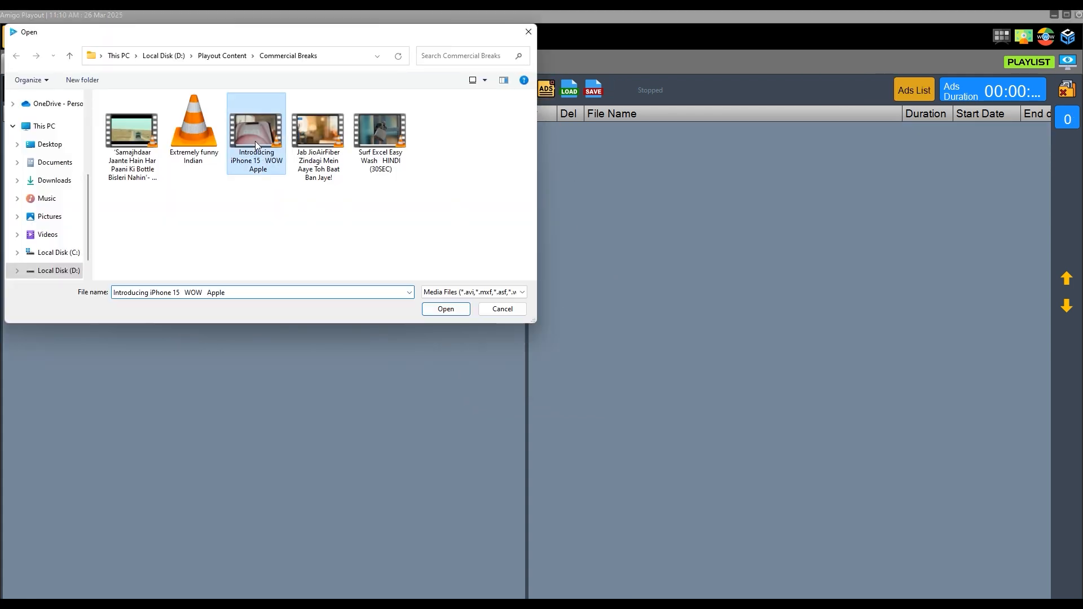
ctrl+click(326, 125)
click(459, 310)
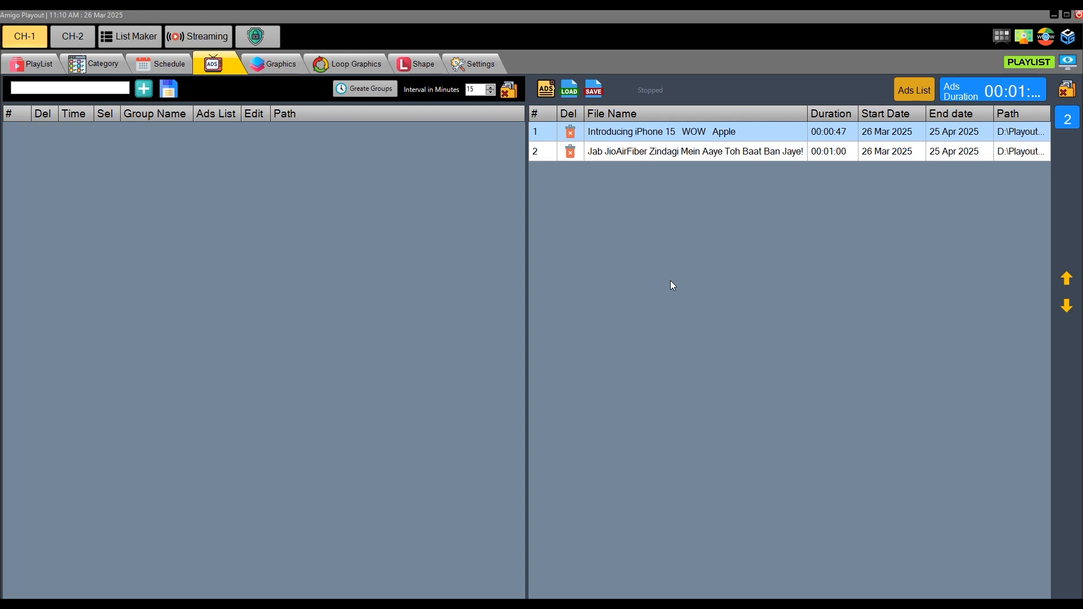
click(546, 94)
click(504, 308)
- Save the current two-commercial ads list as Morning Time
click(594, 91)
text(M)
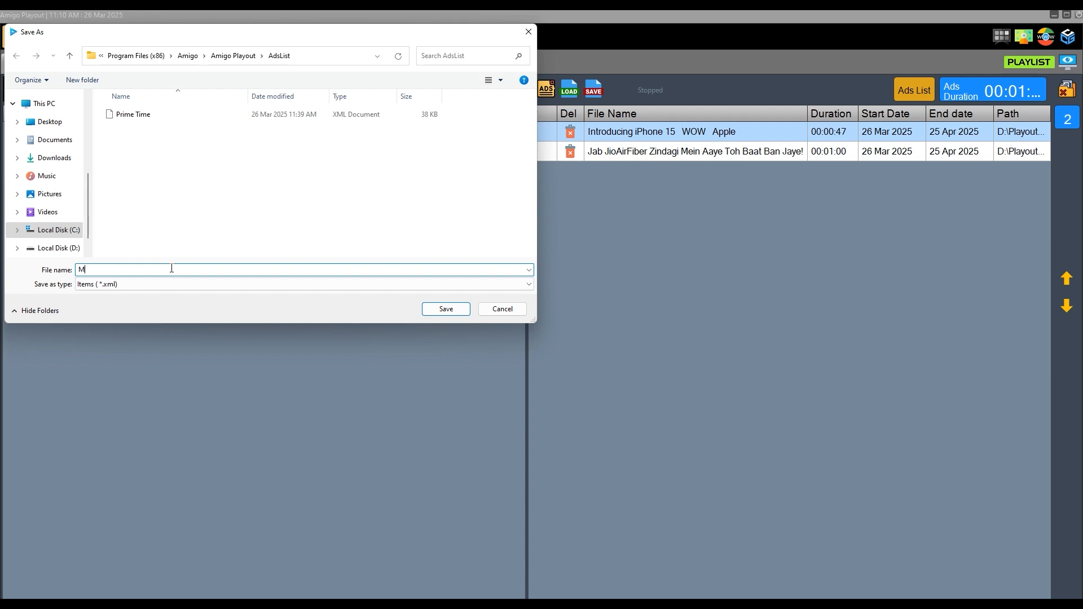
text(orning Time)
key(Return)
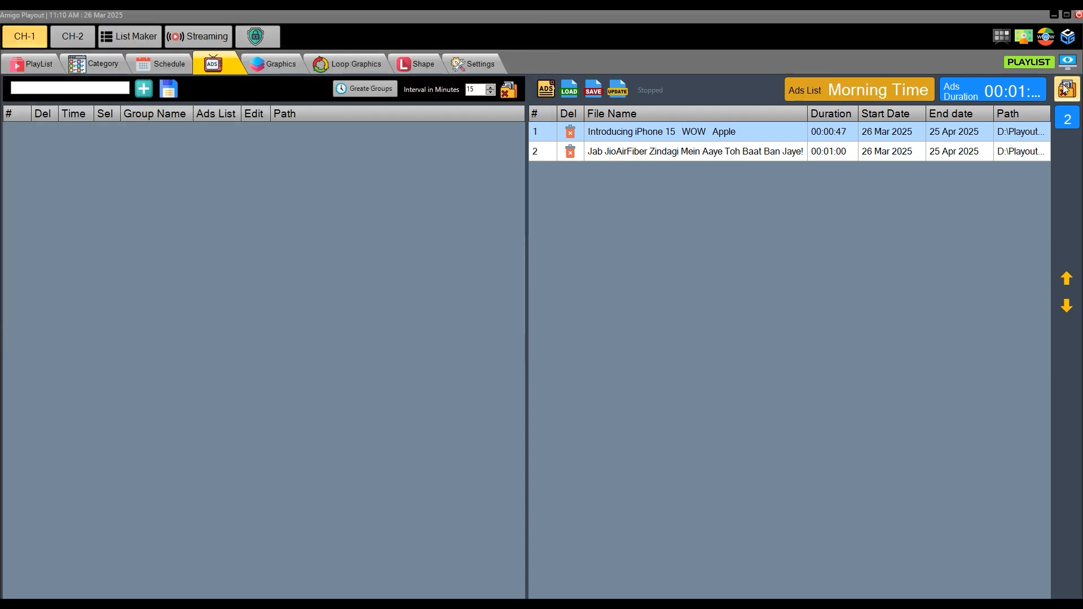
- Clear the Morning Time ads from the list and add the Surf Excel Easy Wash and Bisleri commercials
click(571, 97)
click(381, 138)
ctrl+click(140, 133)
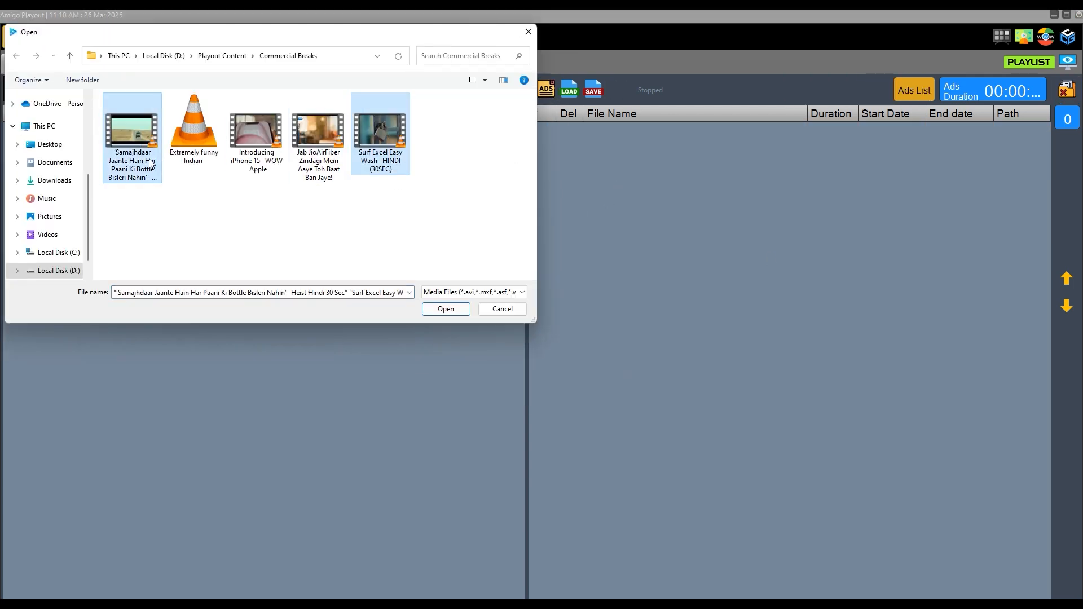
click(452, 307)
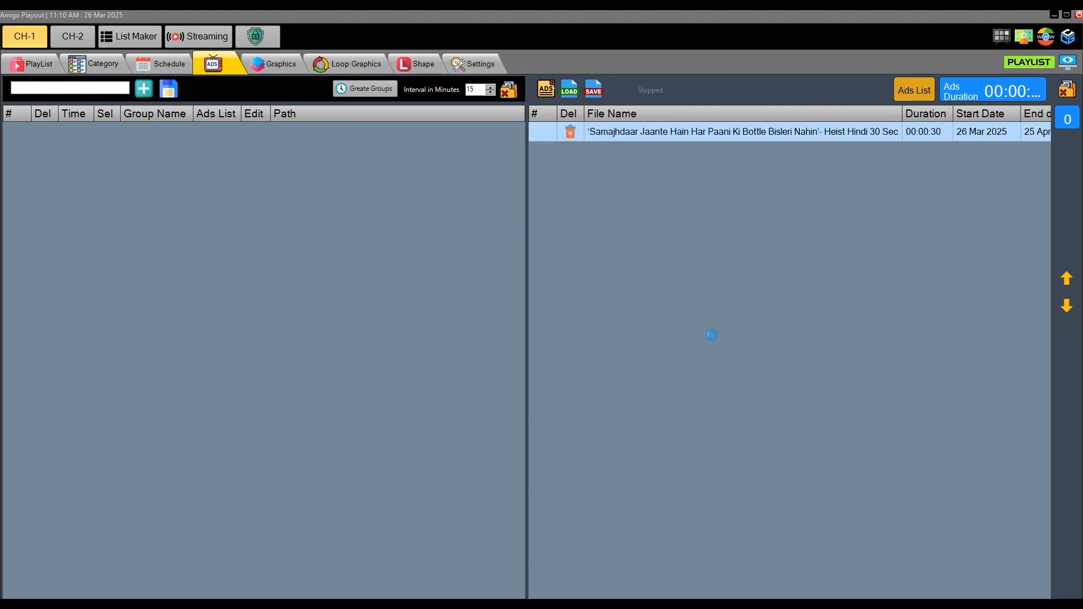
- Save the current ads list as Night Time, and clear all its ads from the list
click(600, 93)
text(Night Time)
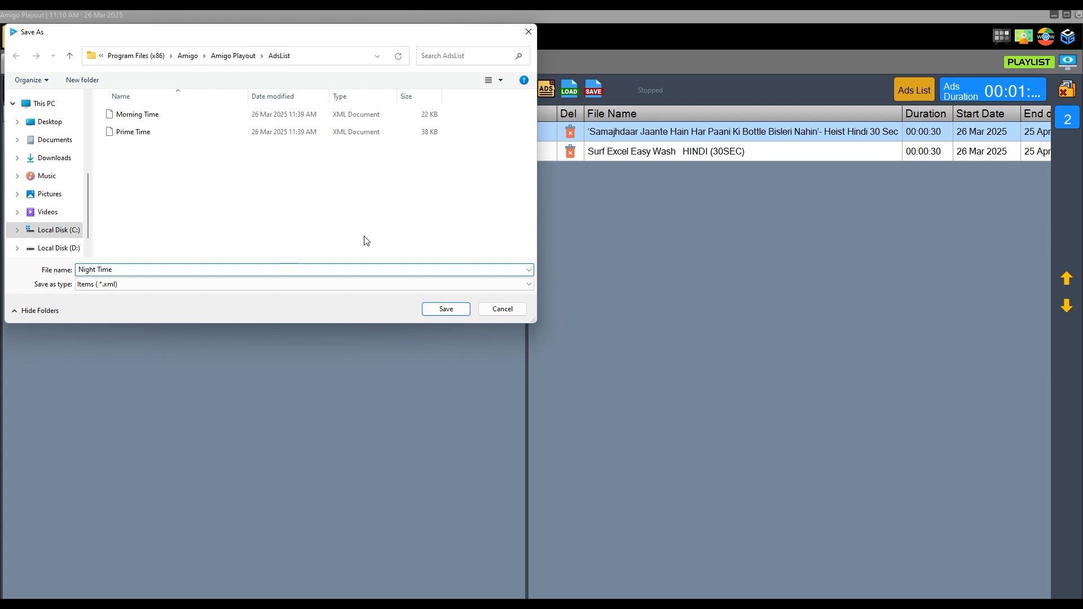
click(445, 309)
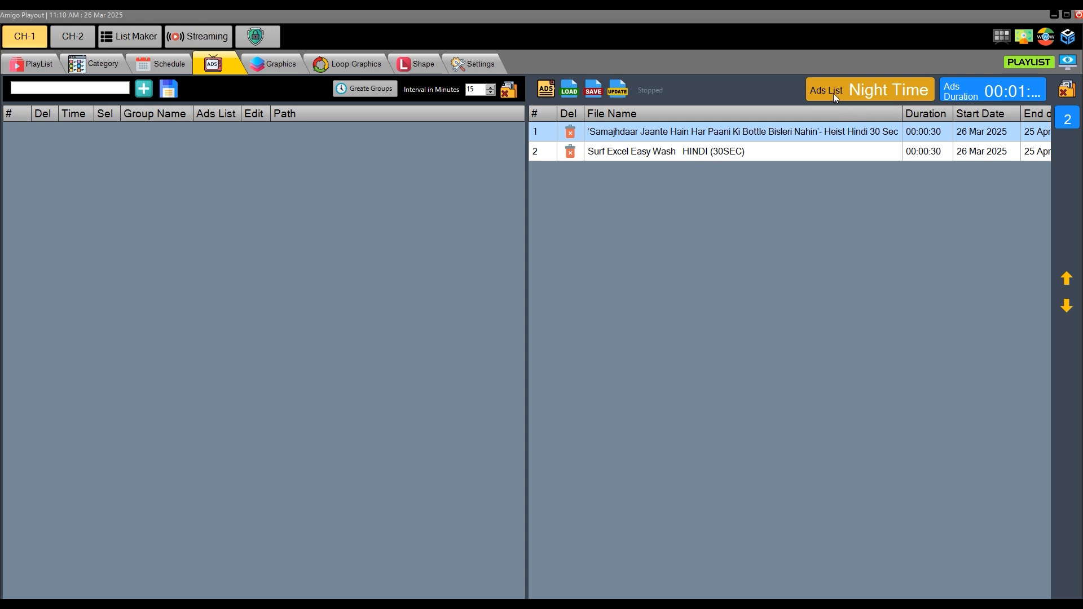
click(1070, 94)
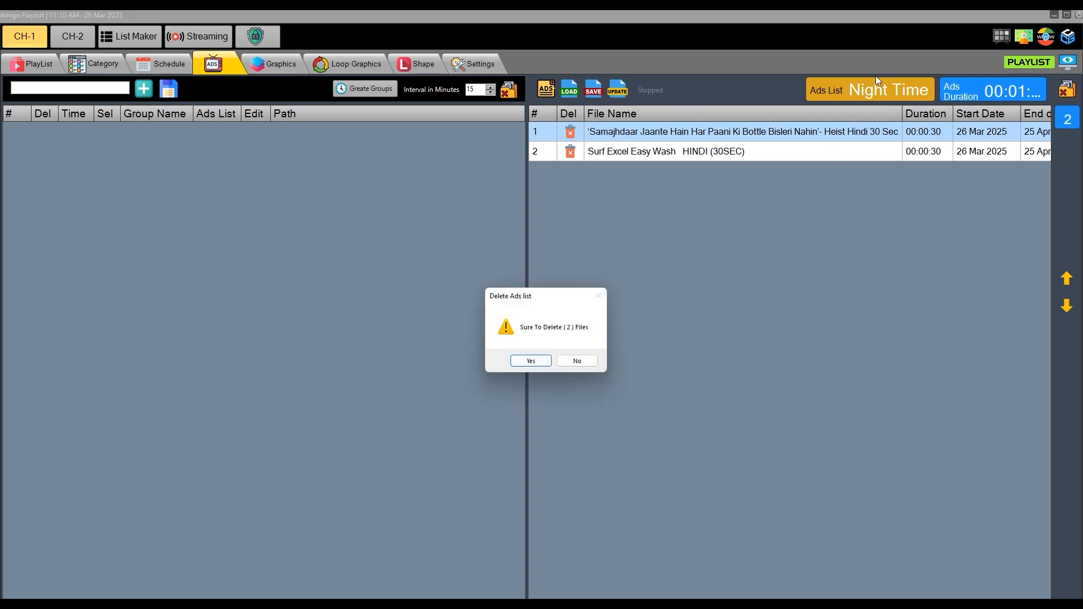
click(533, 361)
- Load the saved Prime Time ads list
click(569, 89)
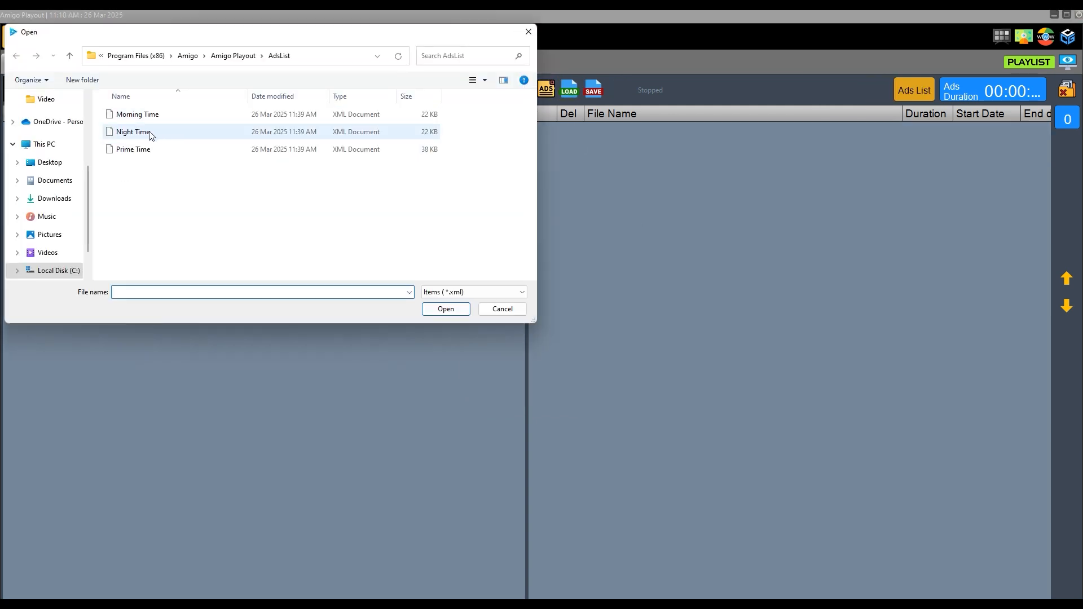
click(143, 152)
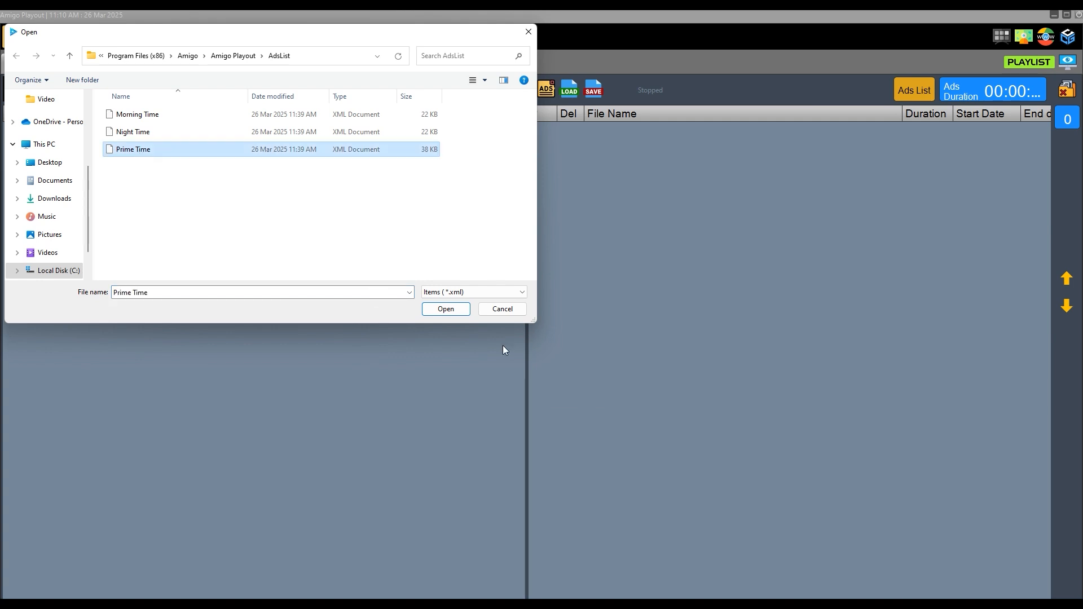
click(450, 313)
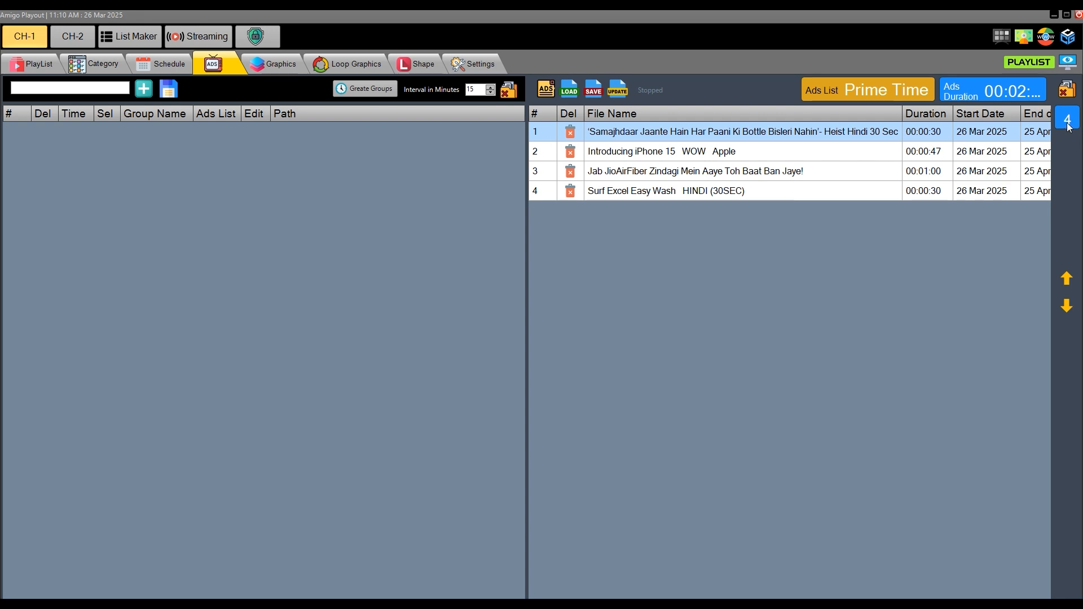
click(757, 173)
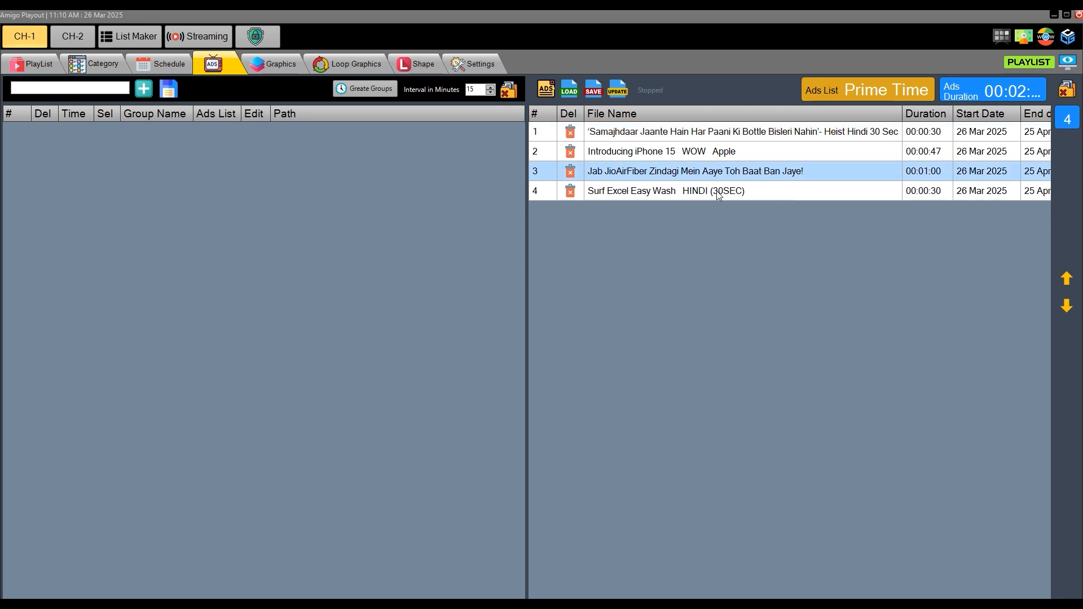
click(720, 193)
click(718, 151)
click(720, 175)
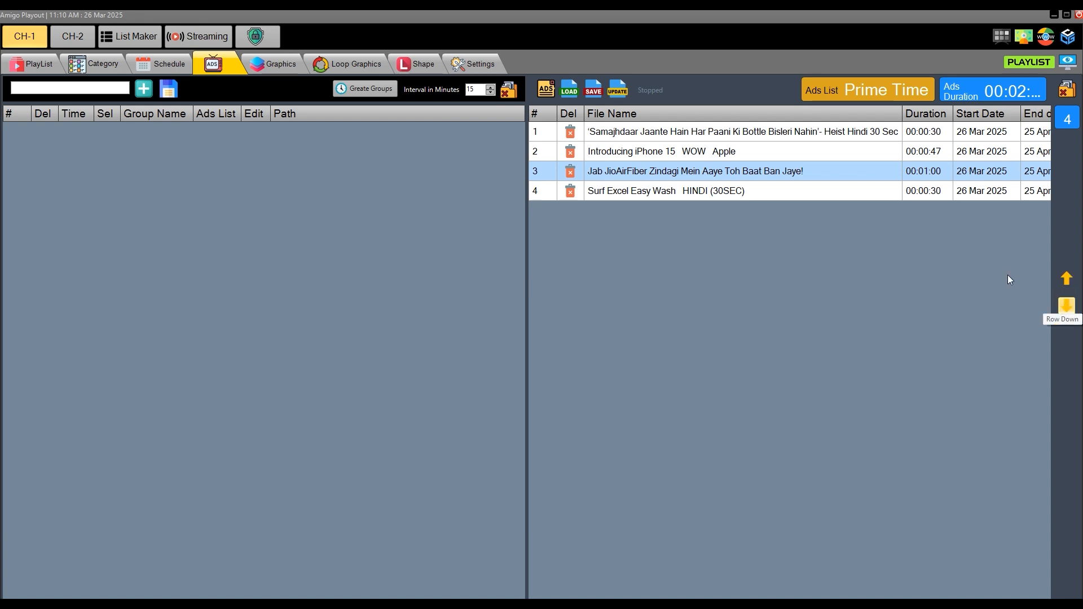
click(677, 138)
click(677, 152)
click(678, 171)
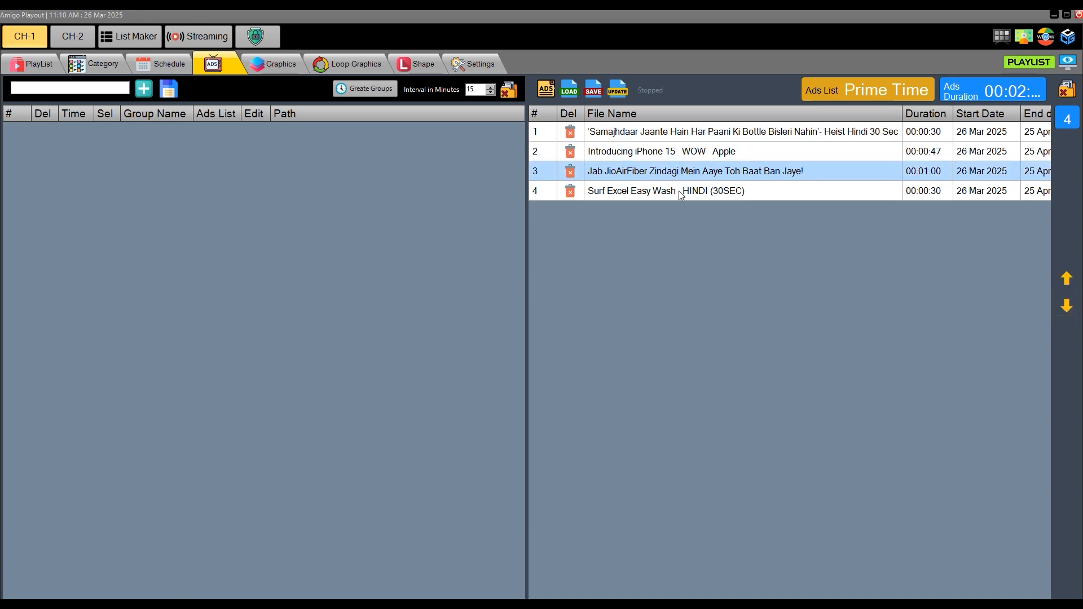
click(679, 192)
click(687, 134)
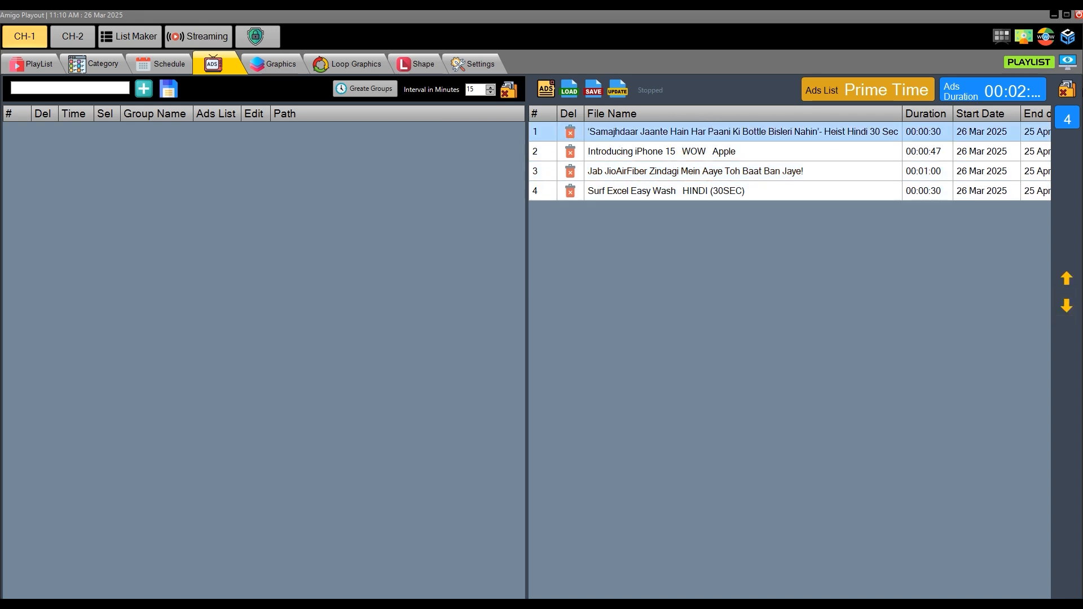
- Delete the Surf Excel Easy Wash ad from the loaded Prime Time list, keeping the other ads
click(1067, 90)
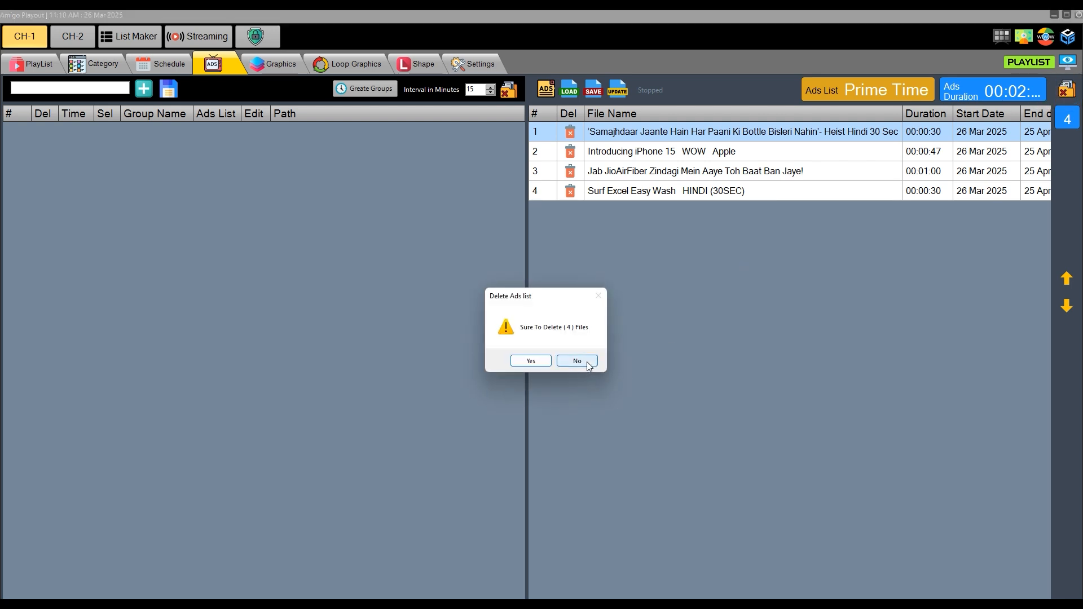
click(577, 361)
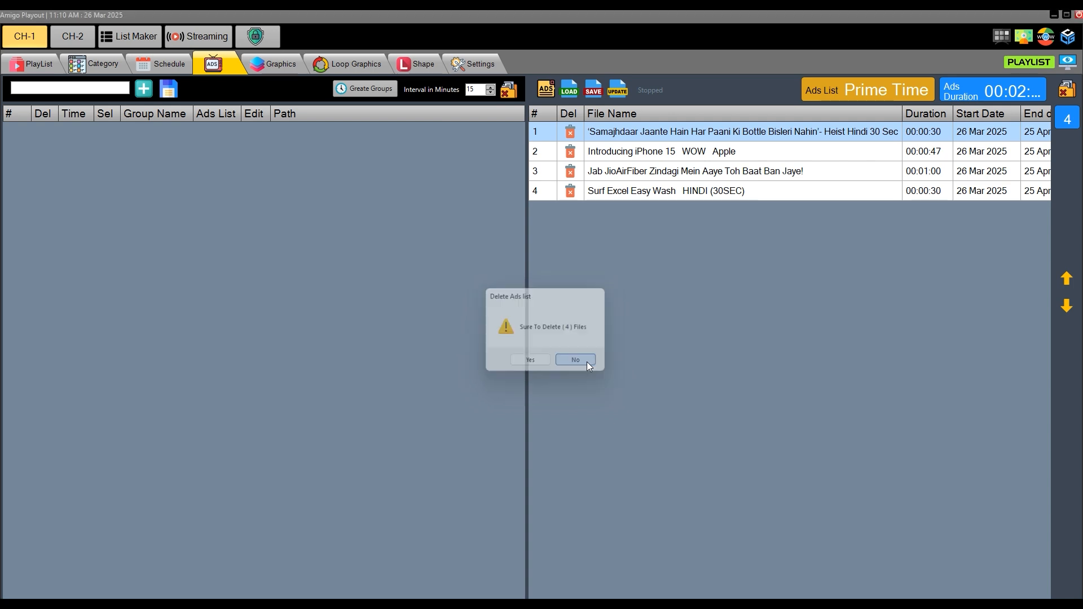
click(638, 196)
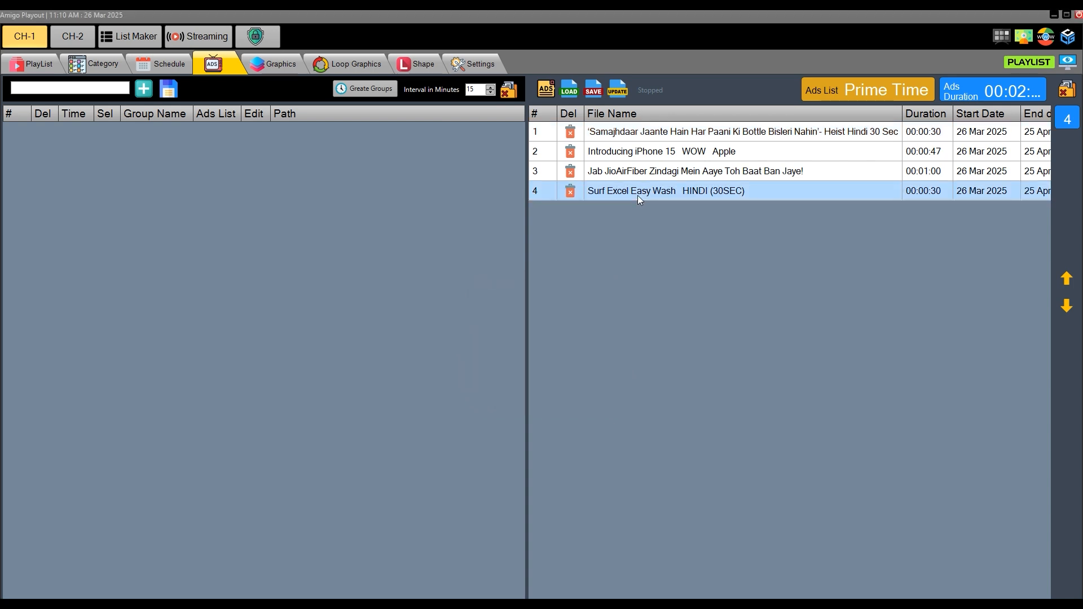
click(569, 193)
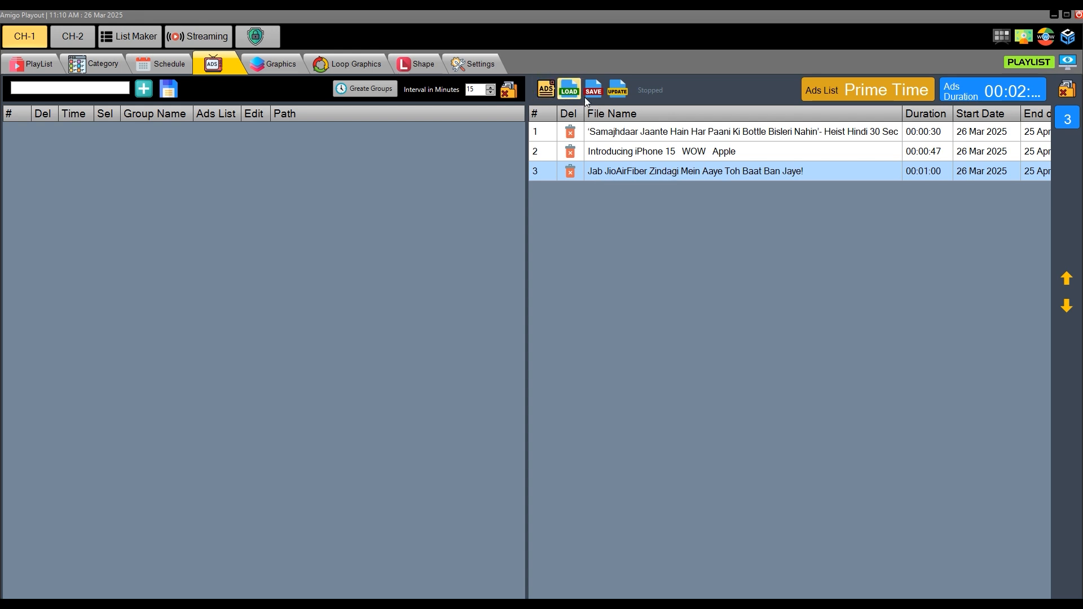
- Reload the saved Prime Time ads list to restore the deleted ad
click(545, 94)
click(145, 147)
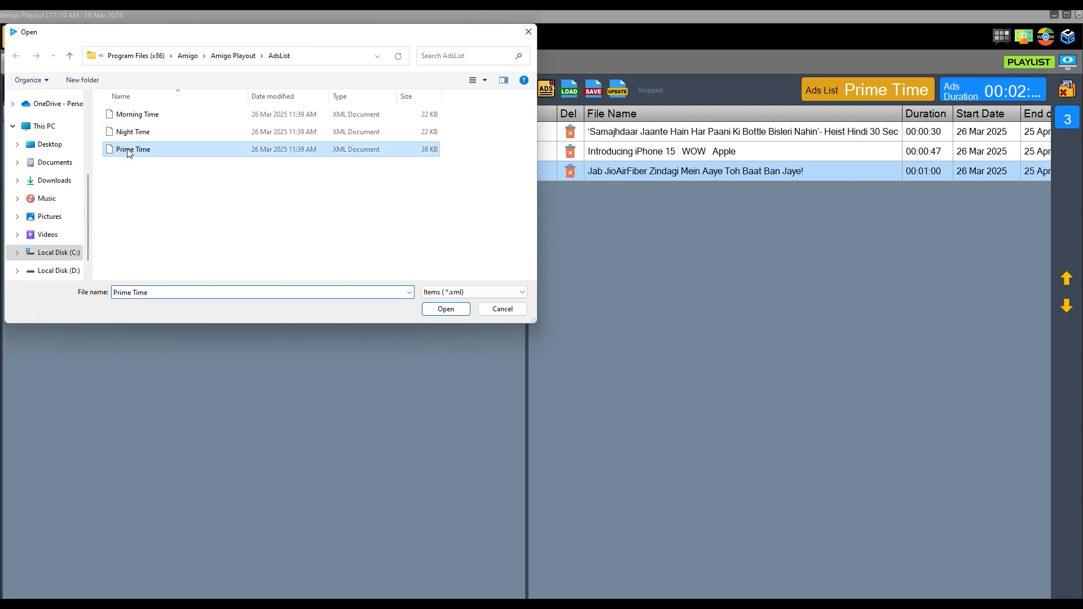
click(446, 309)
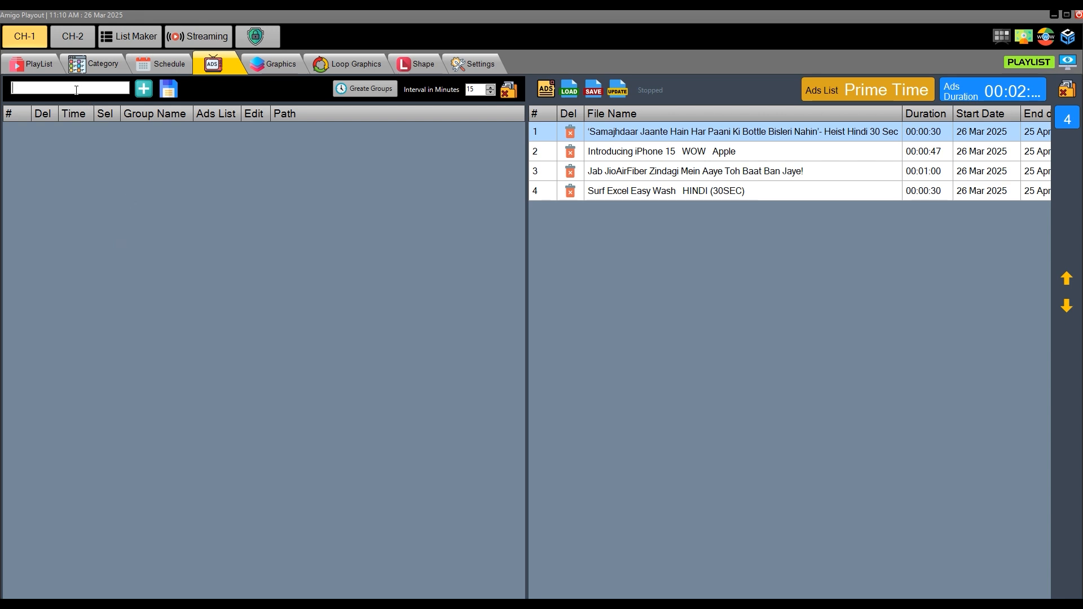
- Create an ads group named Prime Time, set its time to 18:00:00 and save the groups
text(Prime Time)
click(143, 90)
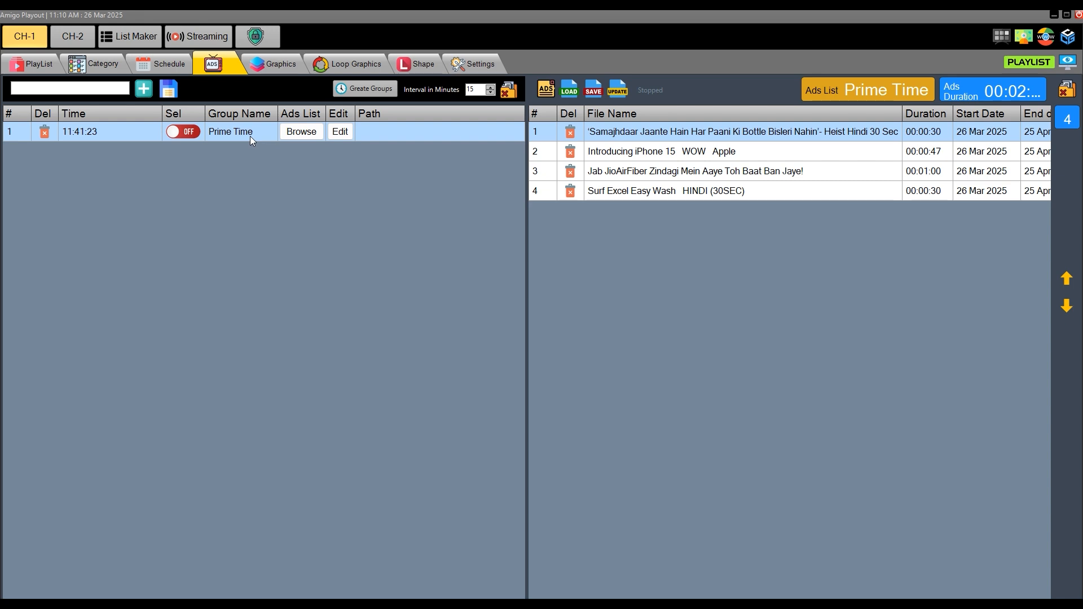
click(87, 132)
click(68, 136)
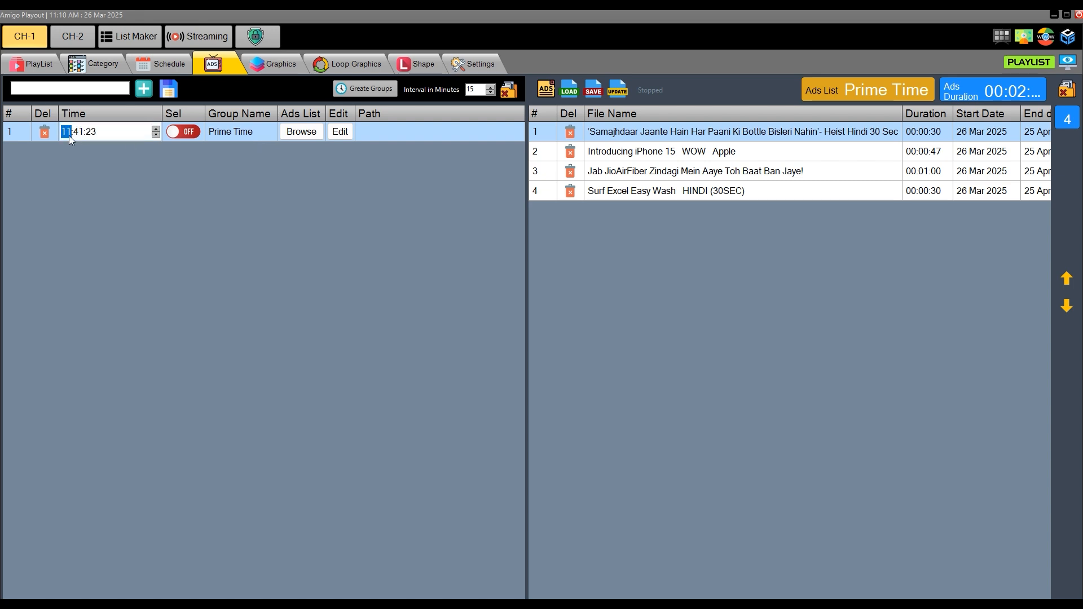
text(00:00)
click(170, 91)
- Assign the saved Prime Time ads list to the Prime Time group
click(306, 133)
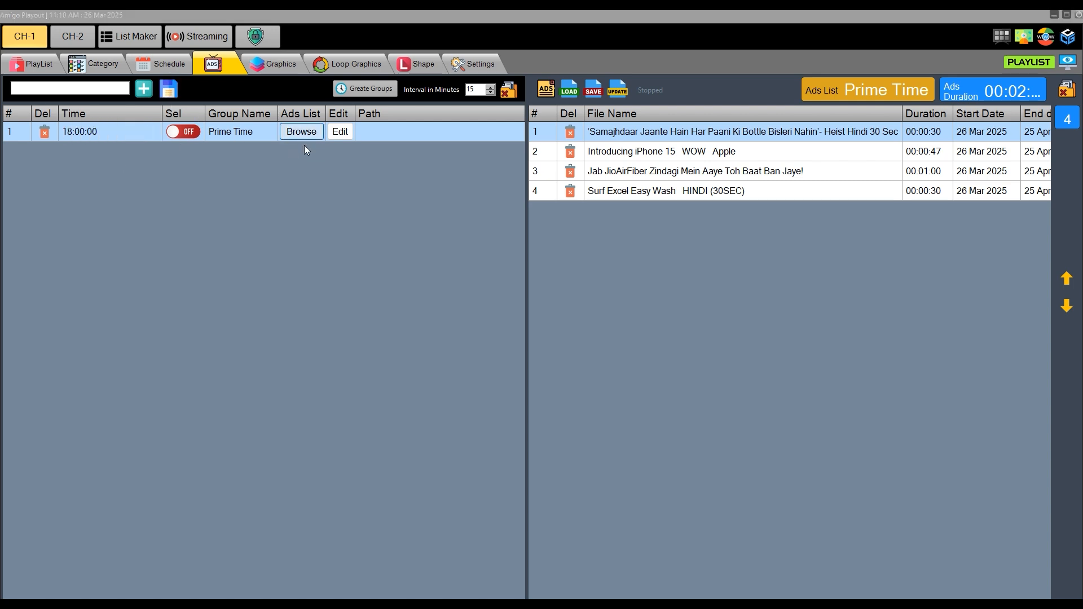
click(134, 151)
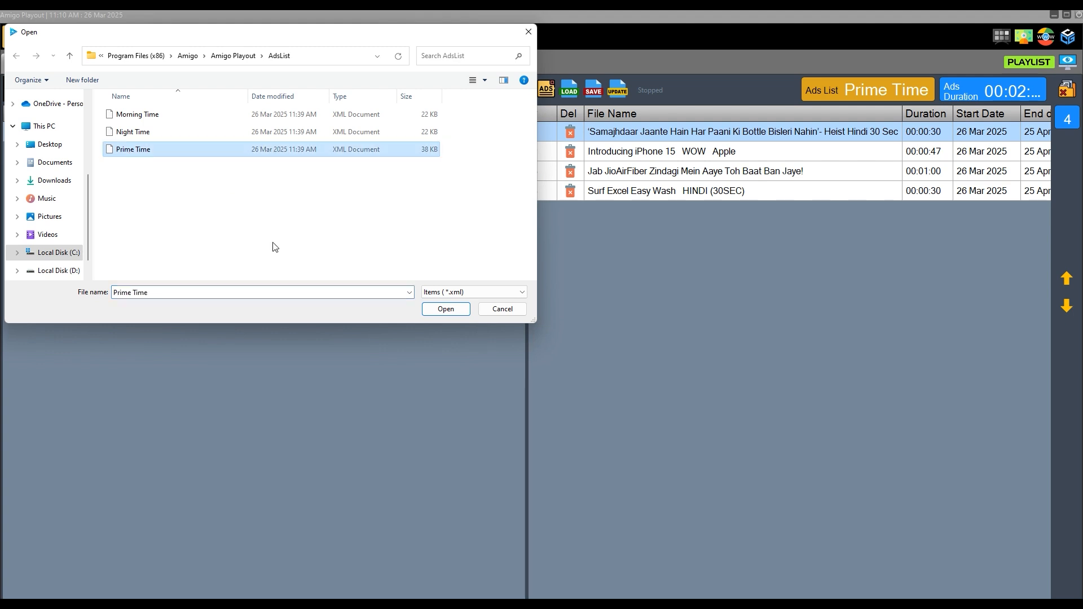
click(446, 309)
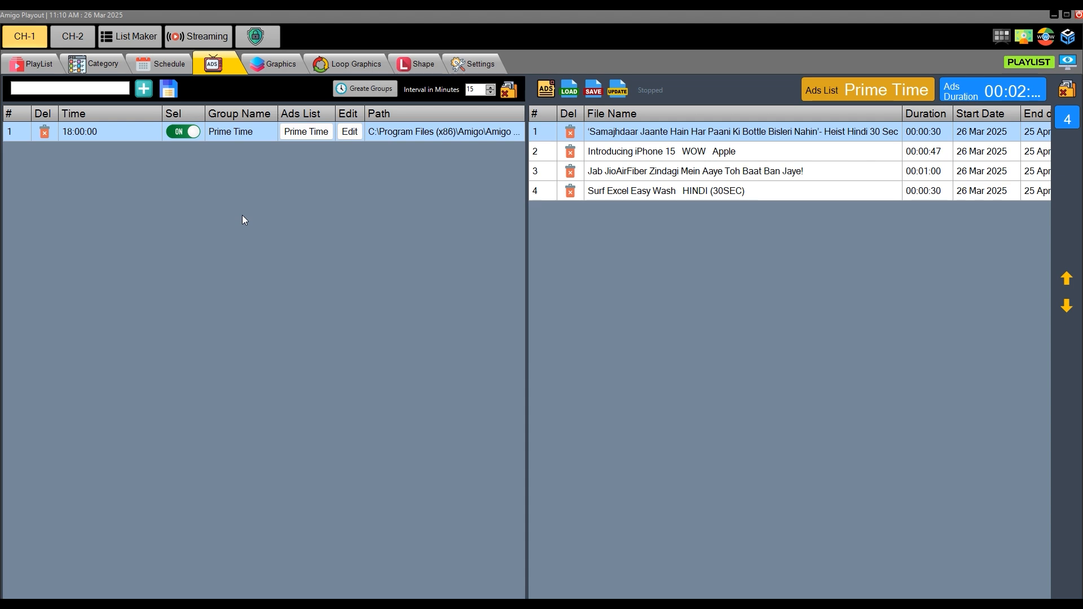
- Create a second ads group named Night Time and set its time to 20:00:00
click(99, 87)
text(Night Time)
key(Return)
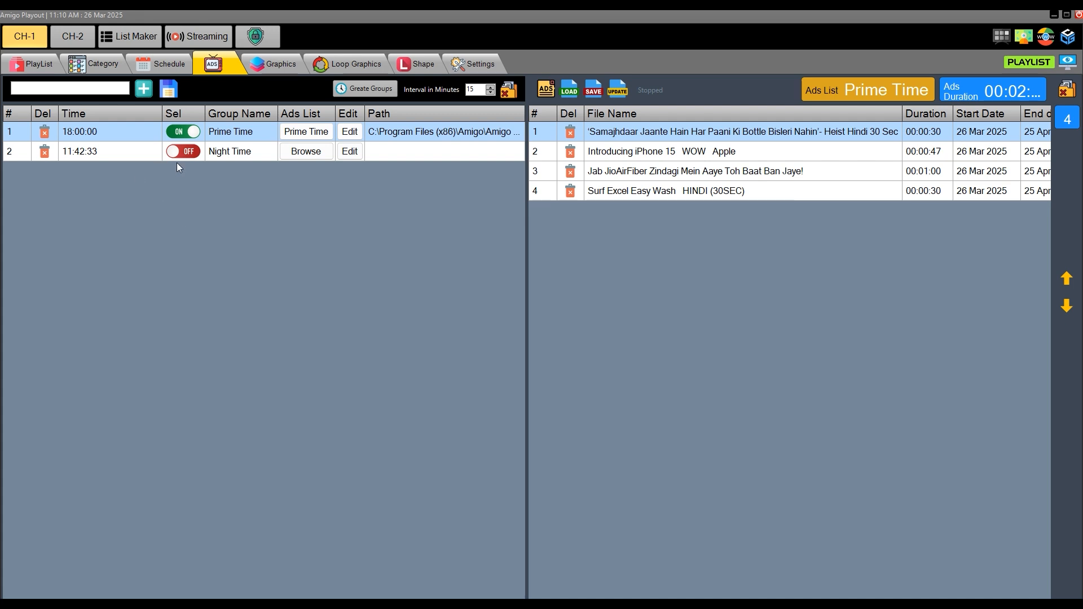
click(86, 155)
click(70, 156)
text(20:00:00)
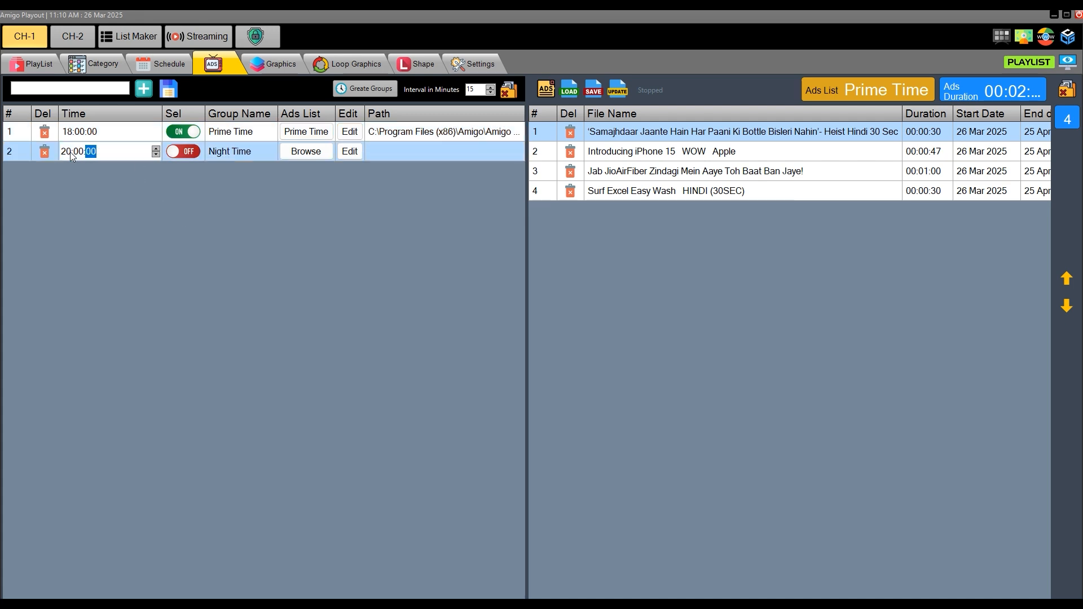
- Save the ads groups, assign the saved Night Time ads list to the Night Time group and switch that group on
click(171, 90)
click(306, 151)
click(134, 131)
click(446, 309)
click(189, 151)
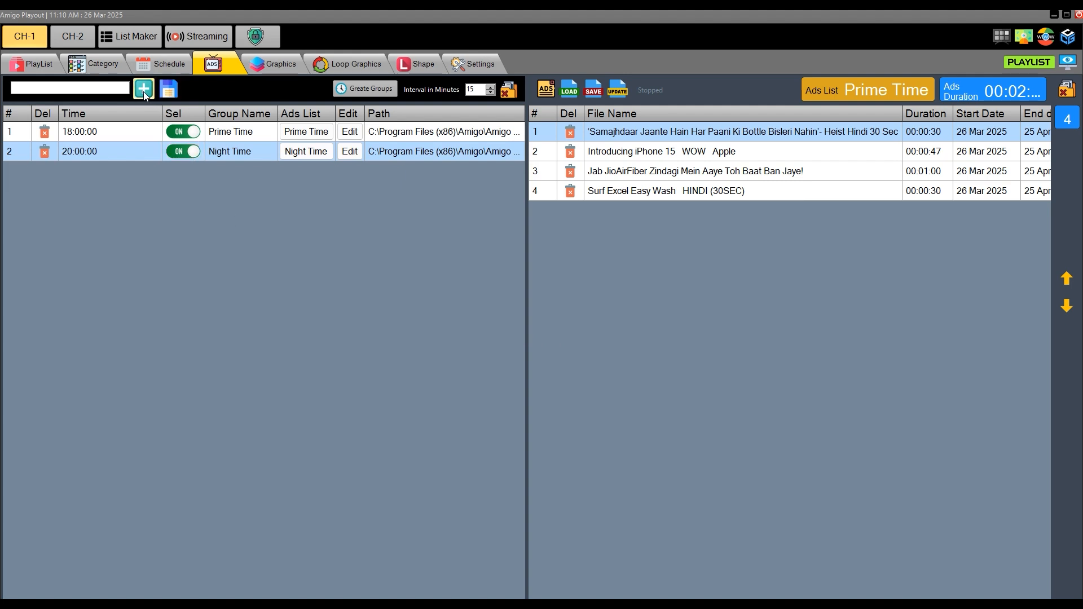
- Create an ads group named Mroning Time, set its time to 10:00:00 and switch it on
text(Mroning Time)
click(140, 90)
click(85, 174)
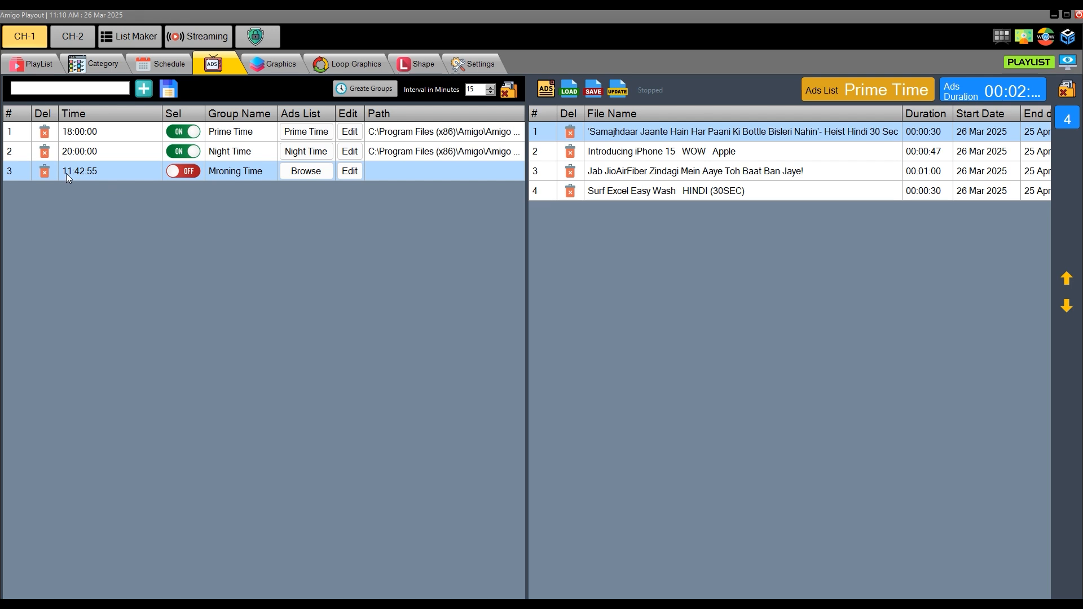
click(66, 173)
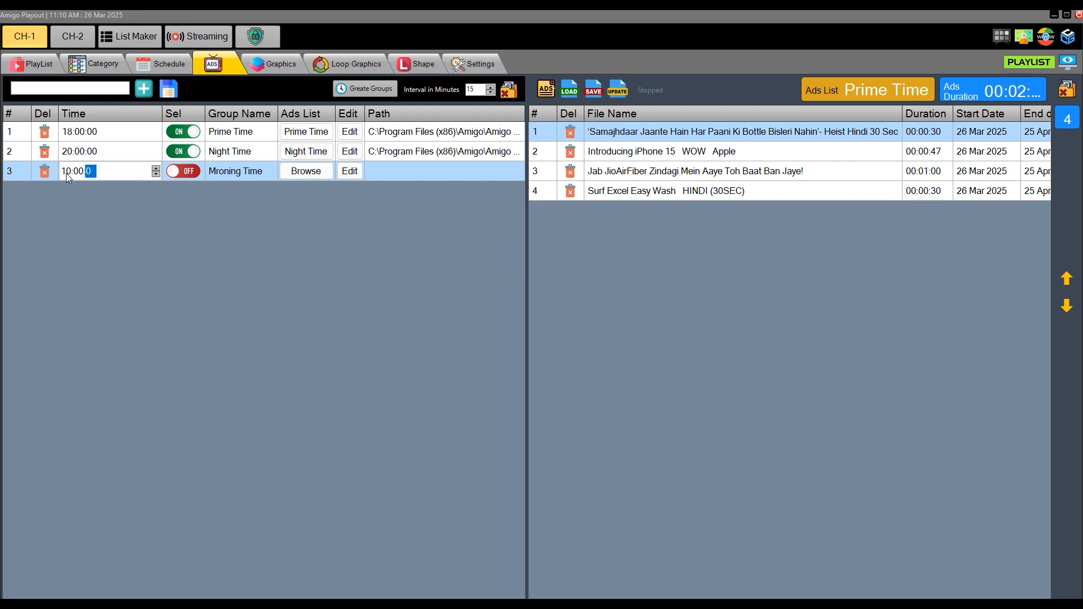
click(181, 172)
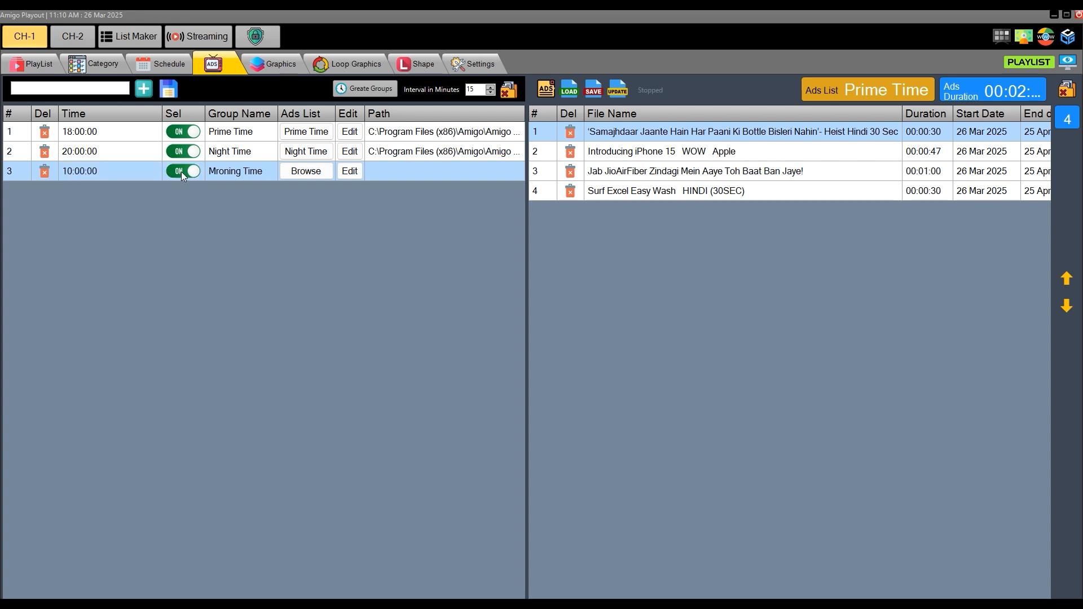
- Assign the saved Morning Time ads list to the Mroning Time group
click(307, 172)
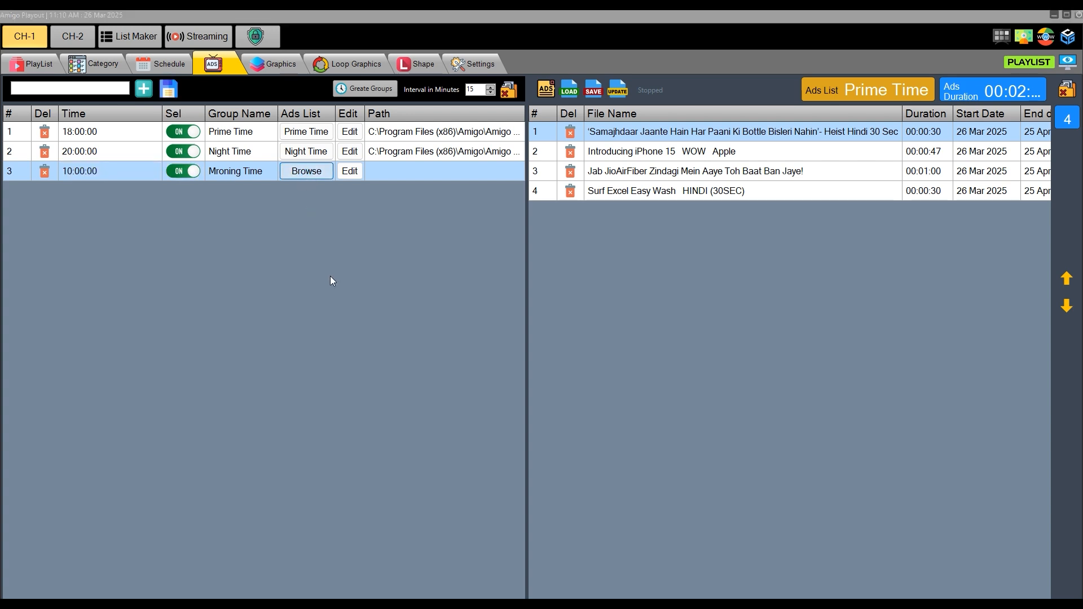
click(138, 115)
key(Return)
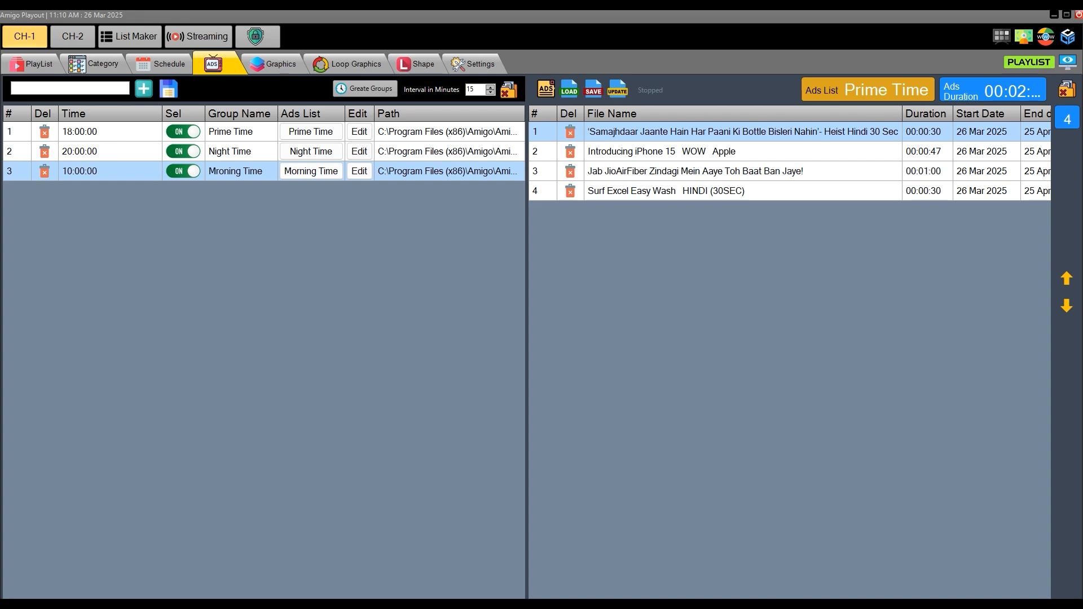
scroll(790, 161, right, 2)
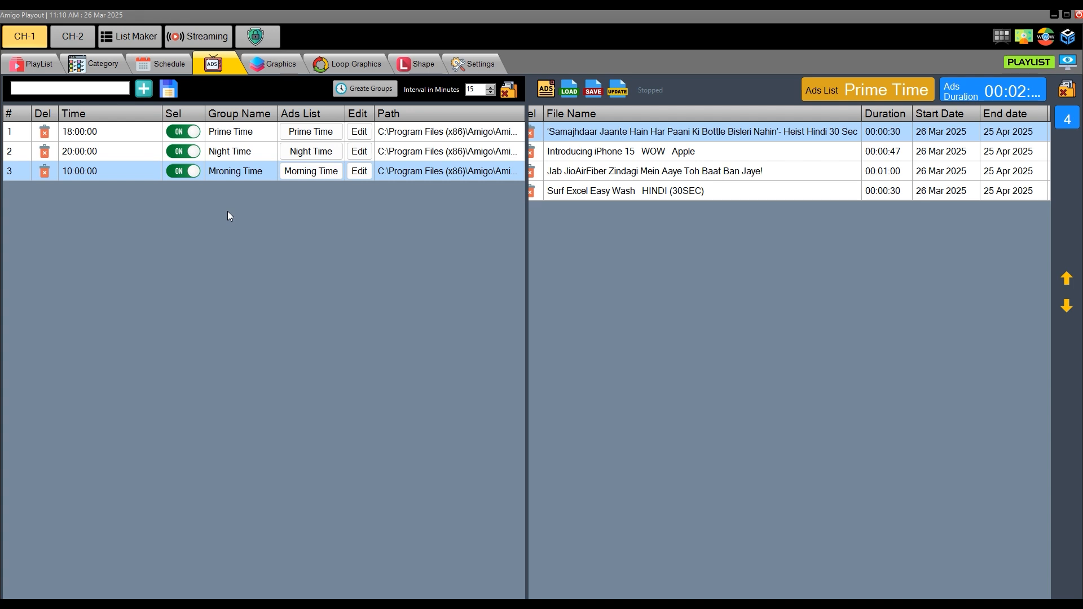
- Delete all ads groups and confirm the deletion
click(509, 91)
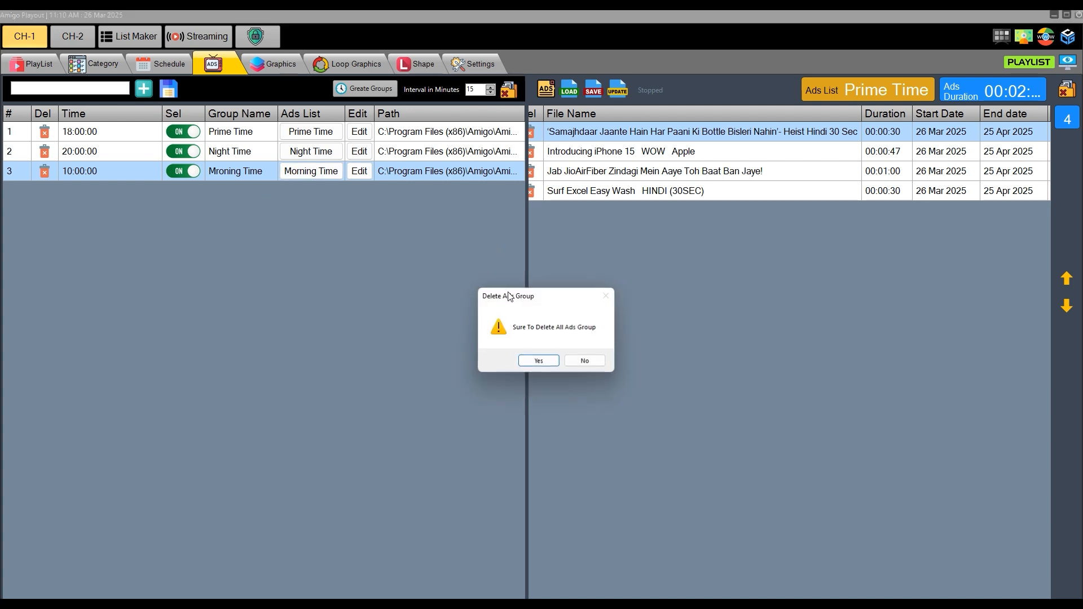
click(536, 359)
click(536, 359)
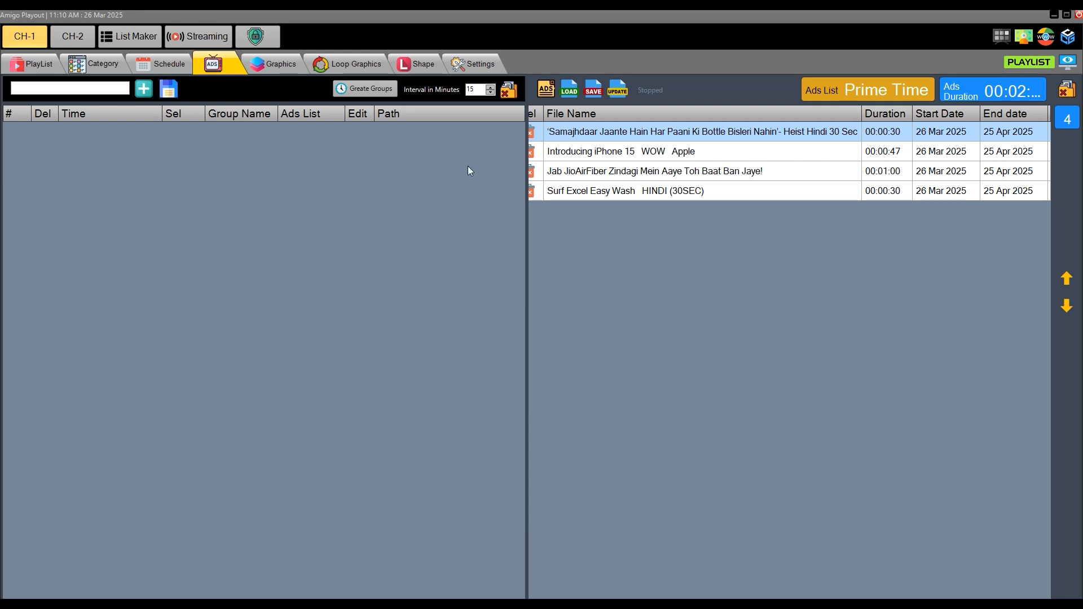
- Generate ads groups automatically at a 30-minute interval and save them
double_click(466, 89)
text(30)
click(359, 94)
click(528, 360)
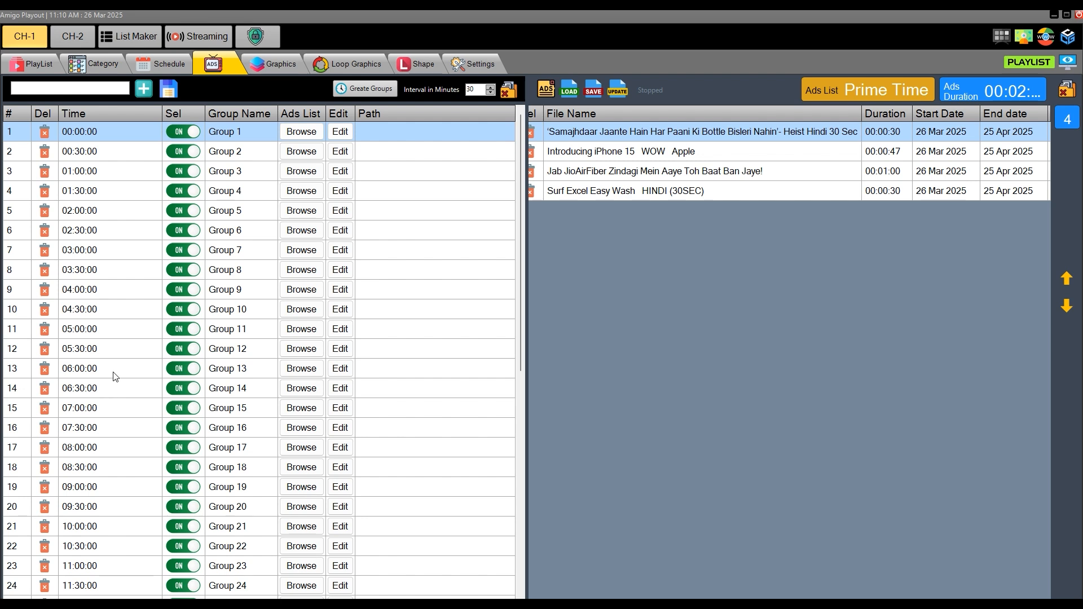
click(172, 89)
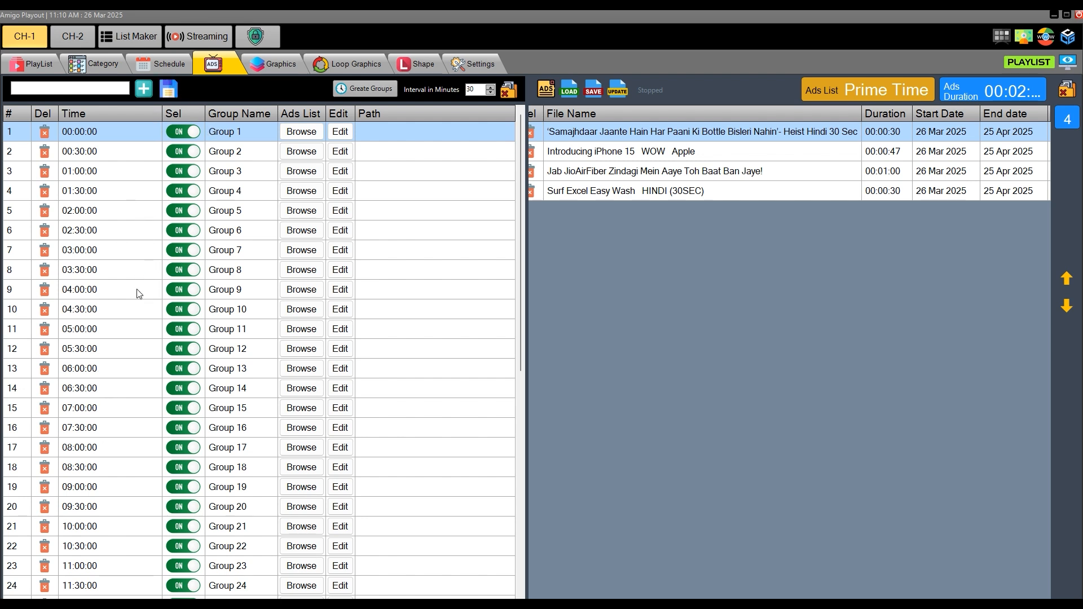
- Examine the start times of the generated groups from Group 1 to Group 7
click(109, 170)
click(107, 149)
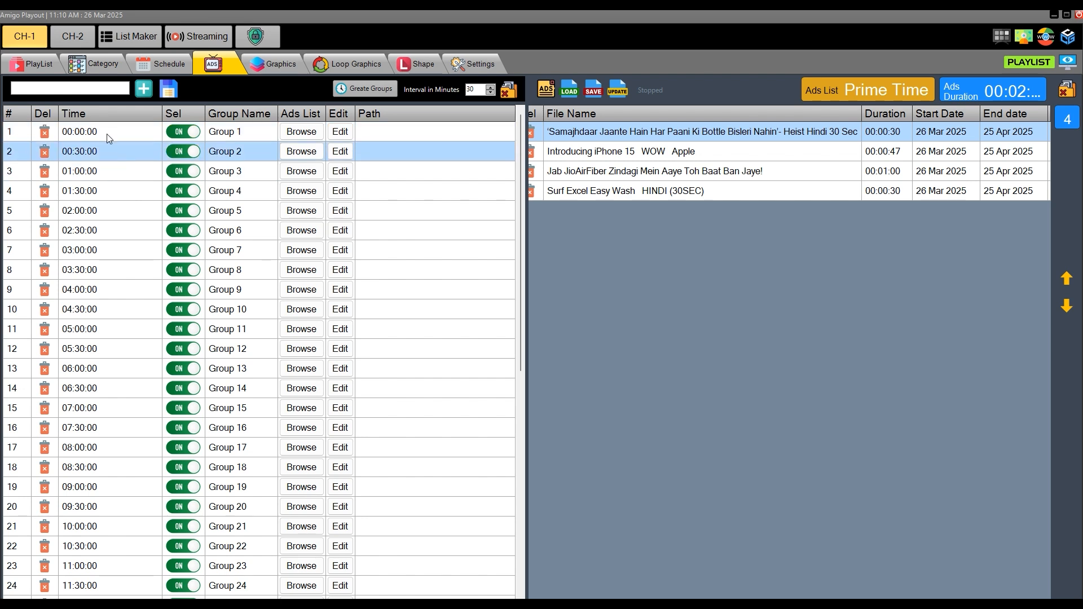
click(107, 134)
click(107, 213)
click(107, 236)
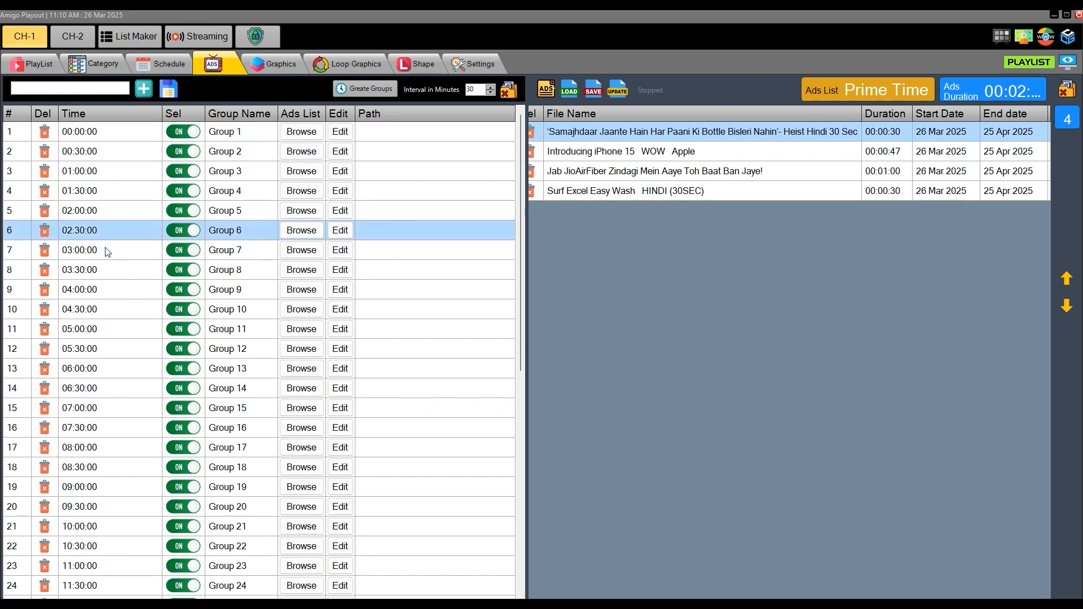
click(105, 254)
click(105, 137)
click(108, 156)
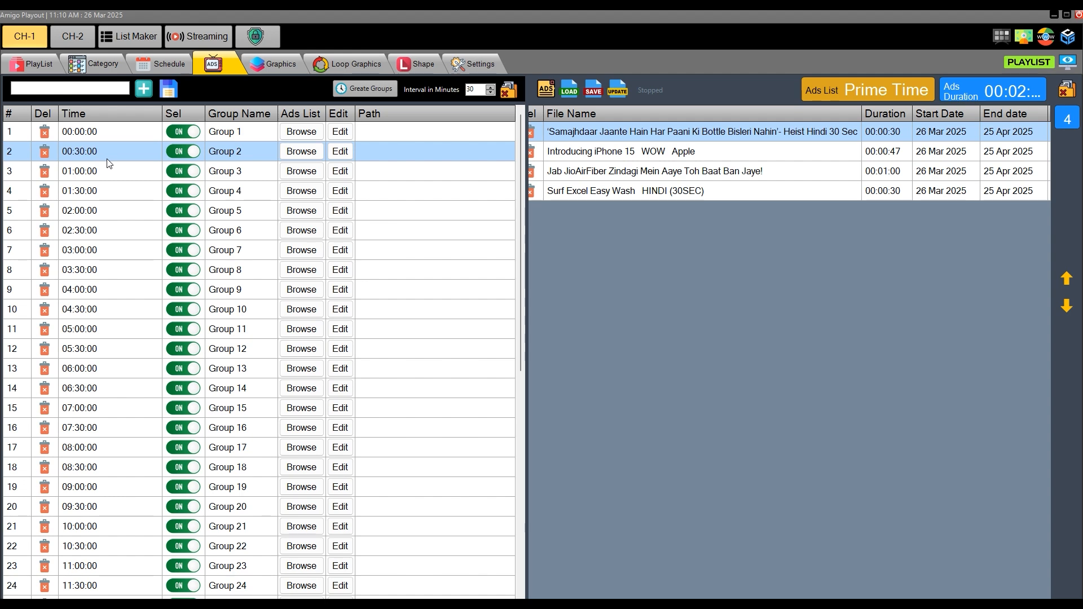
- Assign the Night Time ads list to Group 2 and the Prime Time ads list to Group 3
click(297, 153)
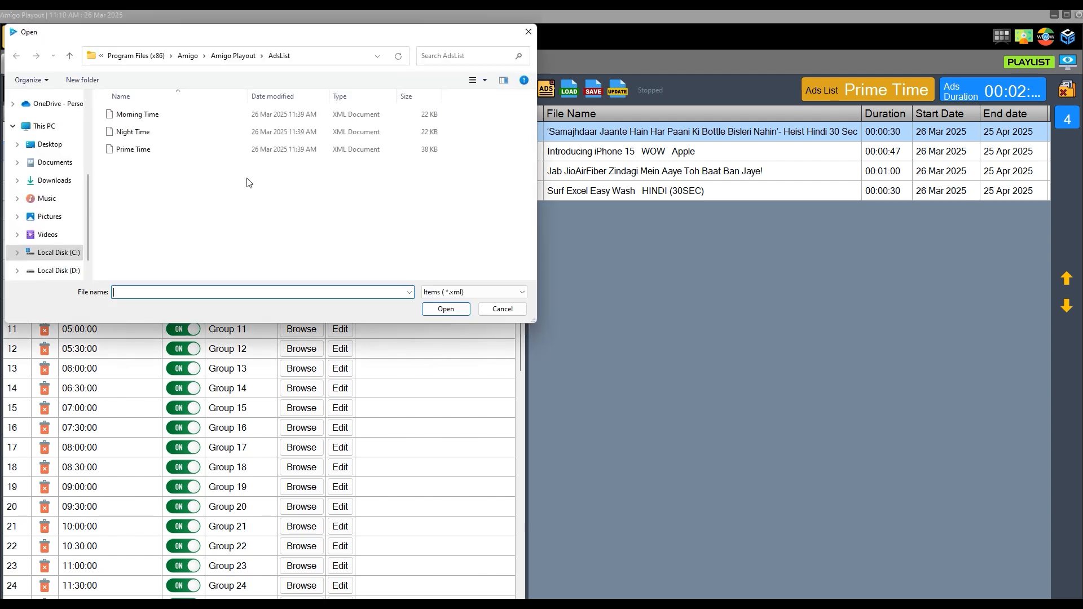
click(132, 132)
click(446, 310)
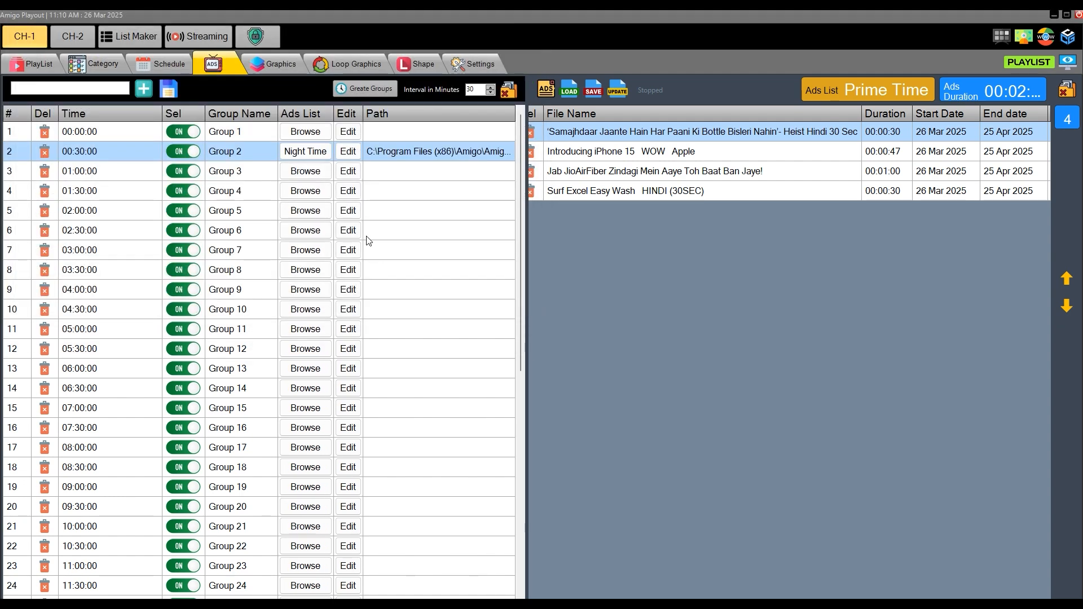
click(307, 178)
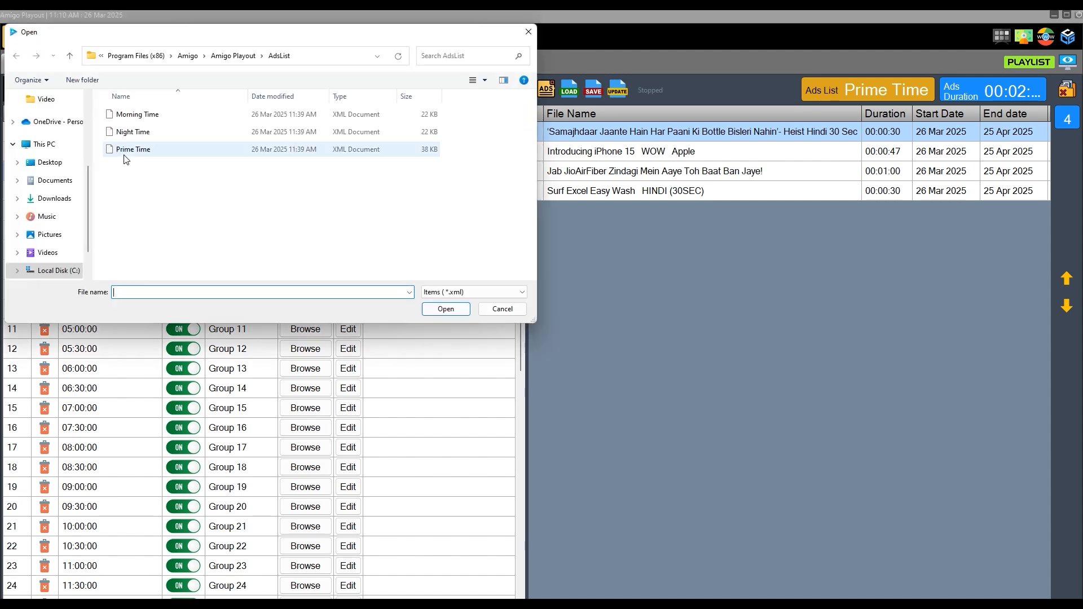
click(133, 149)
click(444, 309)
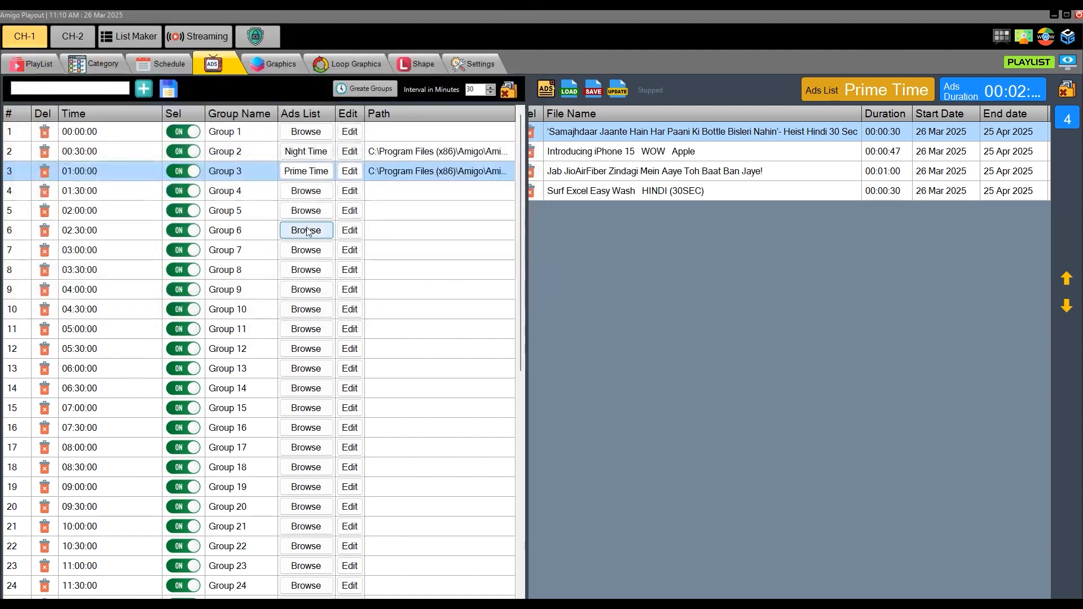
- Assign the Morning Time ads list to Group 4 and the Night Time ads list to Group 5
click(293, 194)
click(130, 115)
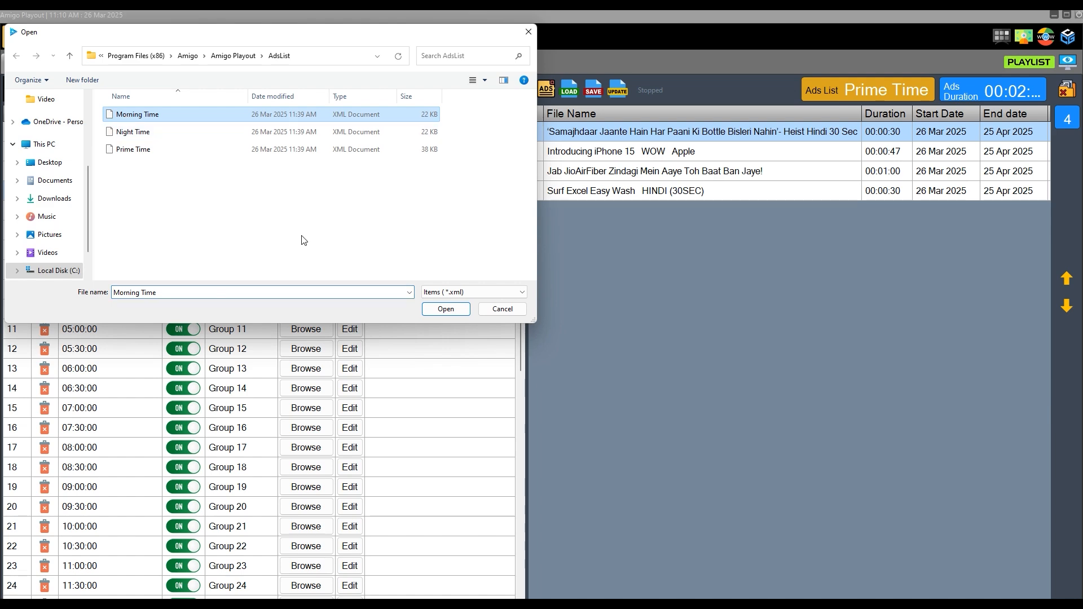
click(443, 307)
click(304, 210)
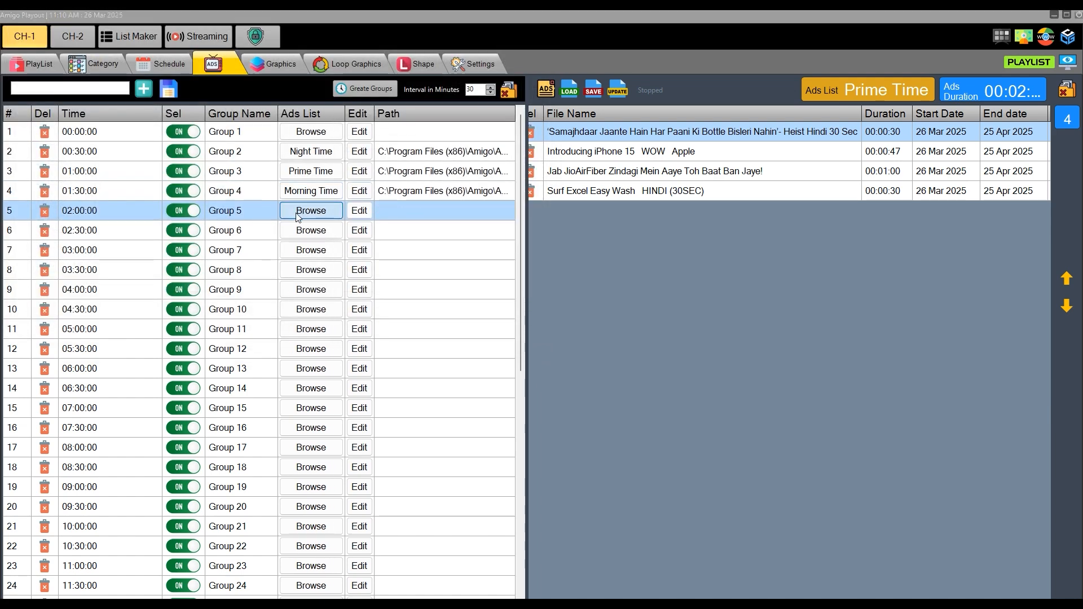
click(127, 132)
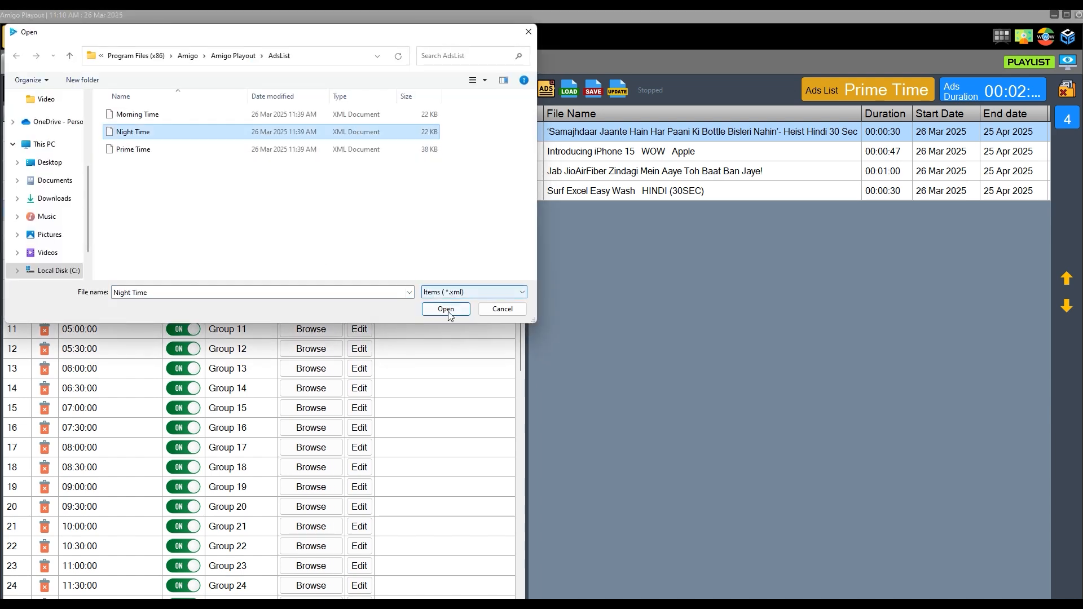
click(446, 309)
- Assign the Morning Time ads list to Group 6 and the Prime Time ads list to Group 7
click(309, 237)
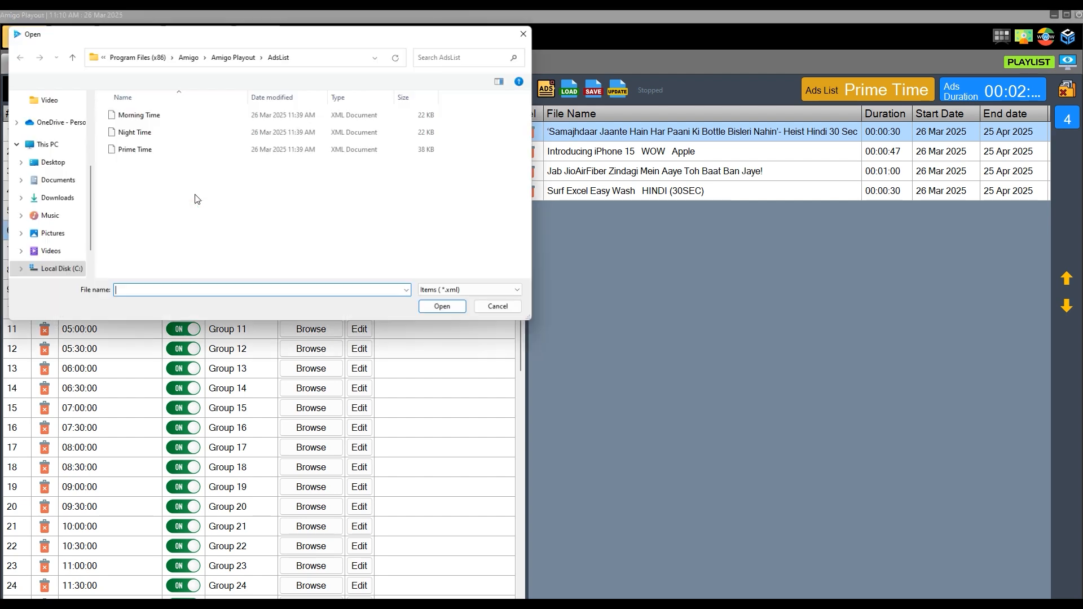
click(131, 115)
click(449, 311)
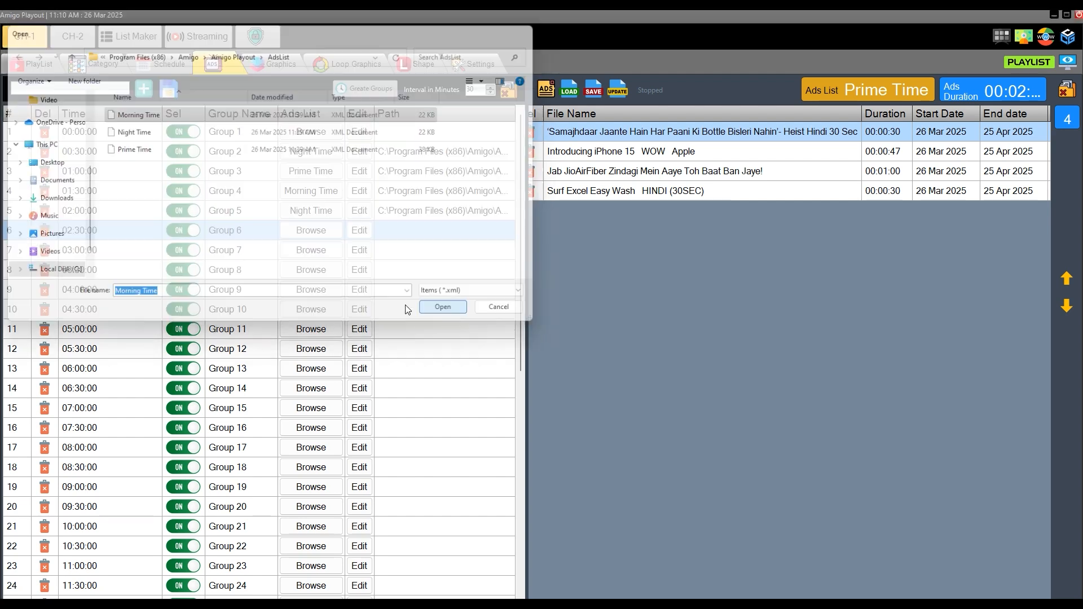
click(302, 252)
click(129, 149)
click(445, 310)
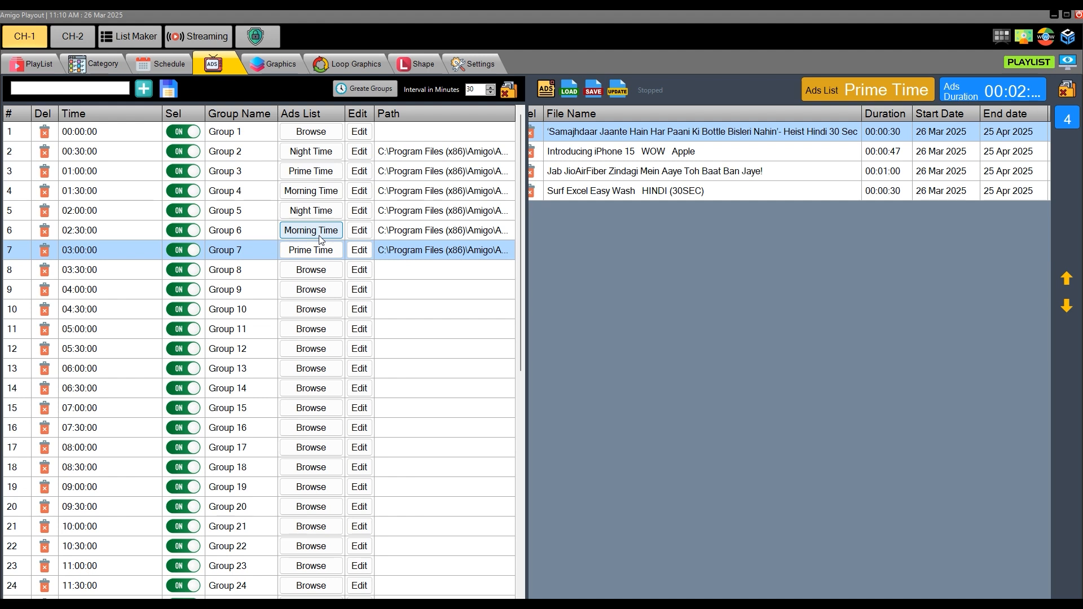
- Change the ads list of Group 4 to Night Time and that of Group 5 to Prime Time
click(308, 192)
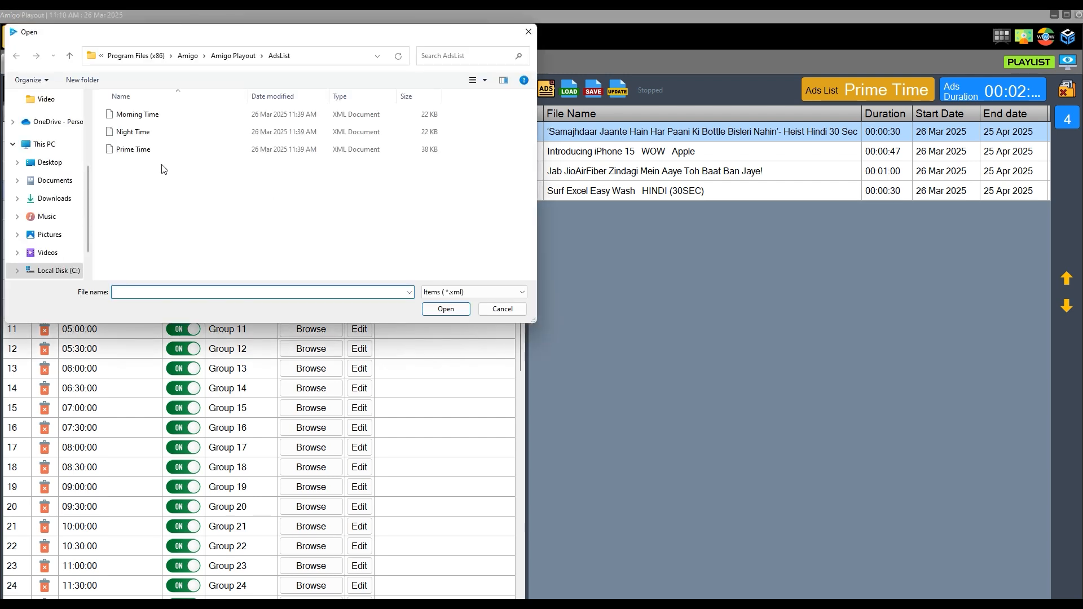
click(133, 132)
click(446, 309)
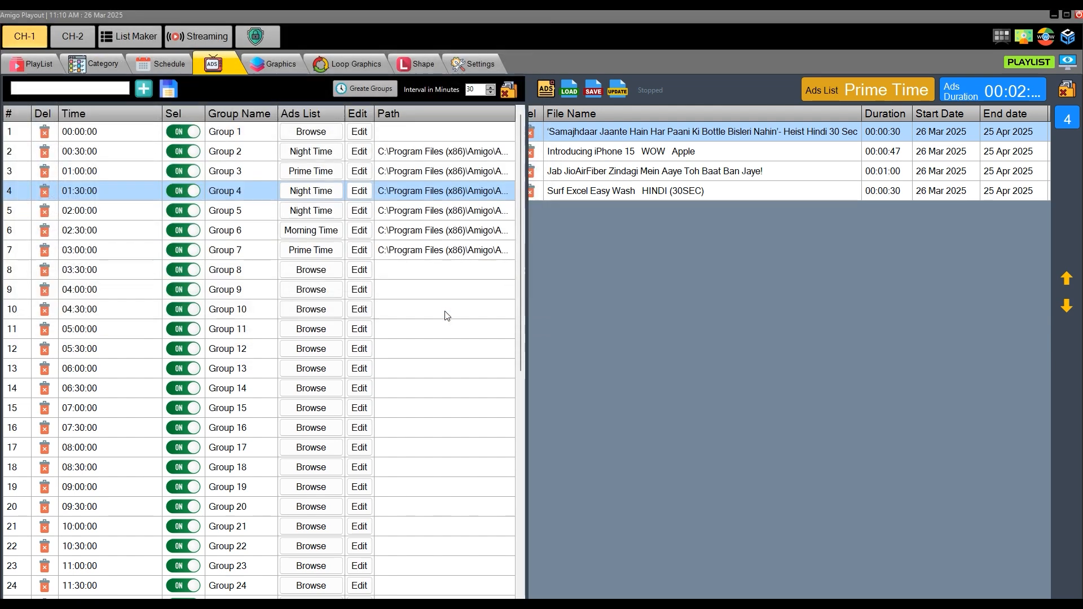
click(309, 211)
click(131, 149)
click(445, 310)
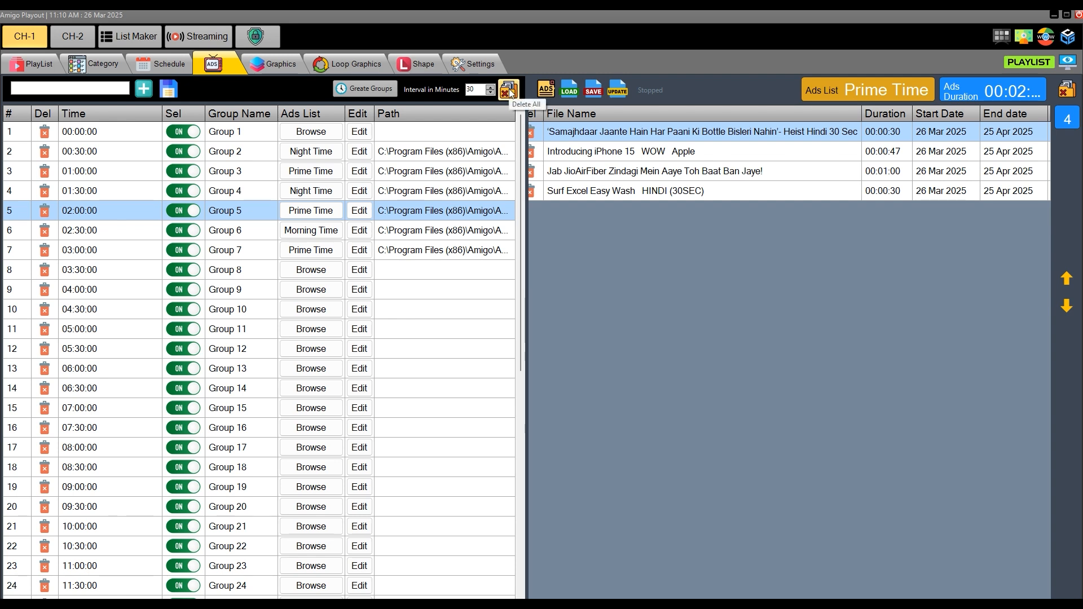
- Open the Morning Time ads list assigned to Group 6 for editing
click(226, 194)
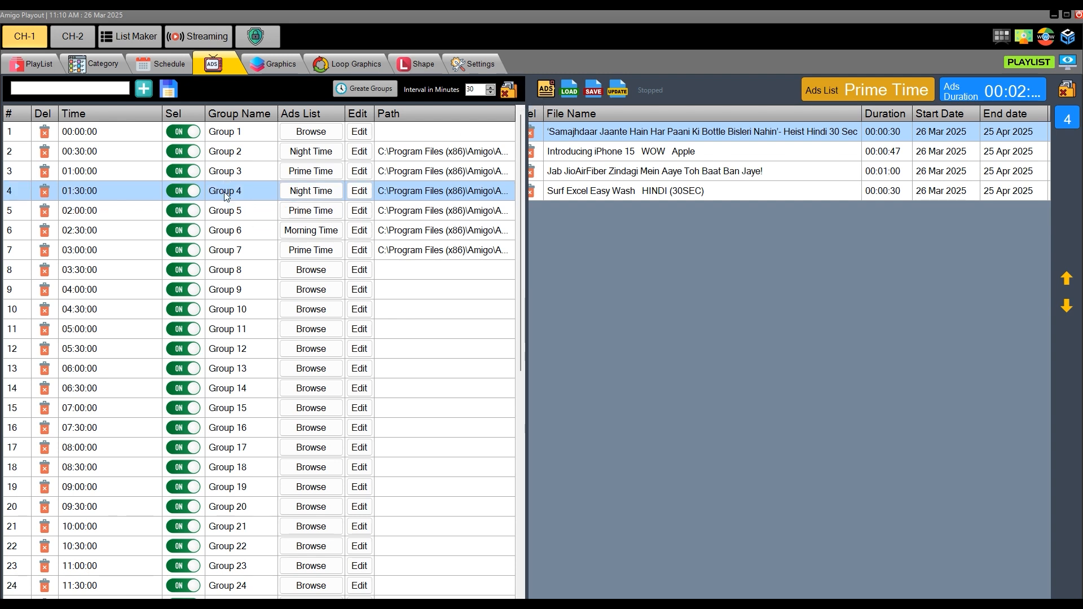
click(258, 229)
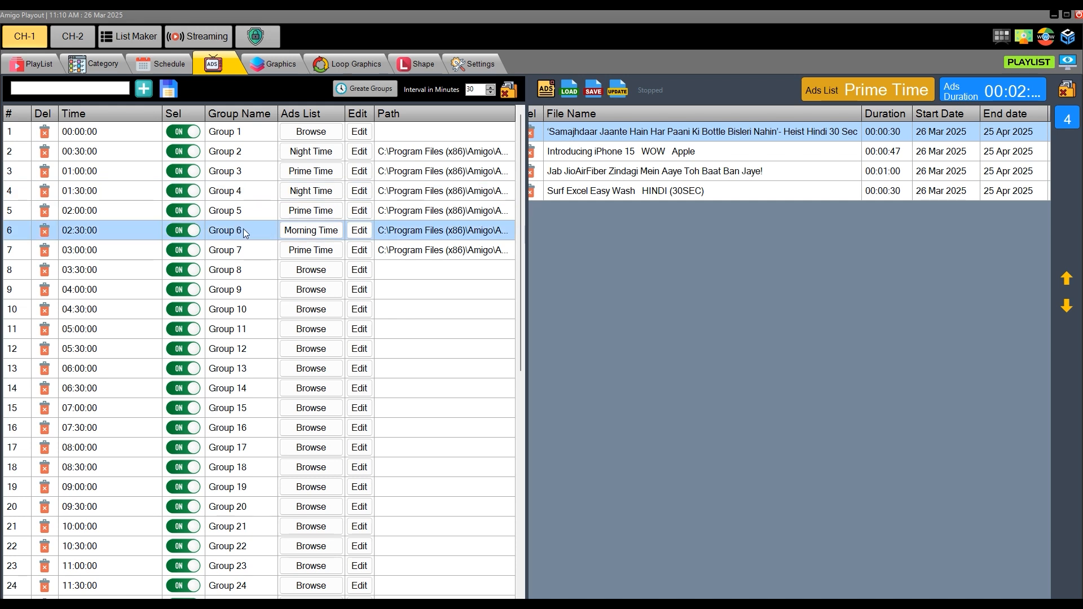
click(359, 230)
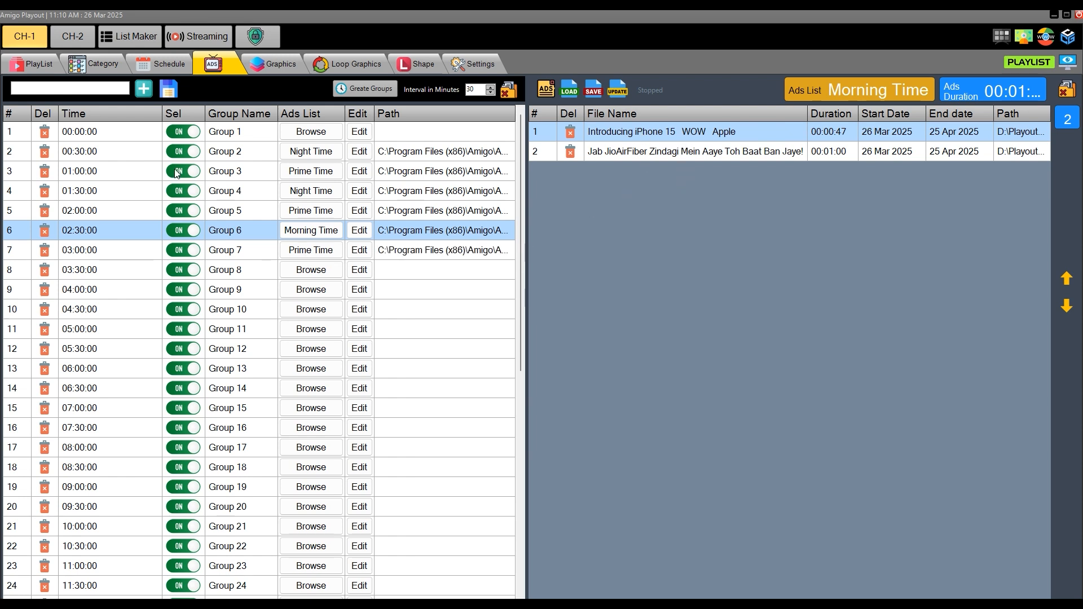
click(107, 252)
click(100, 184)
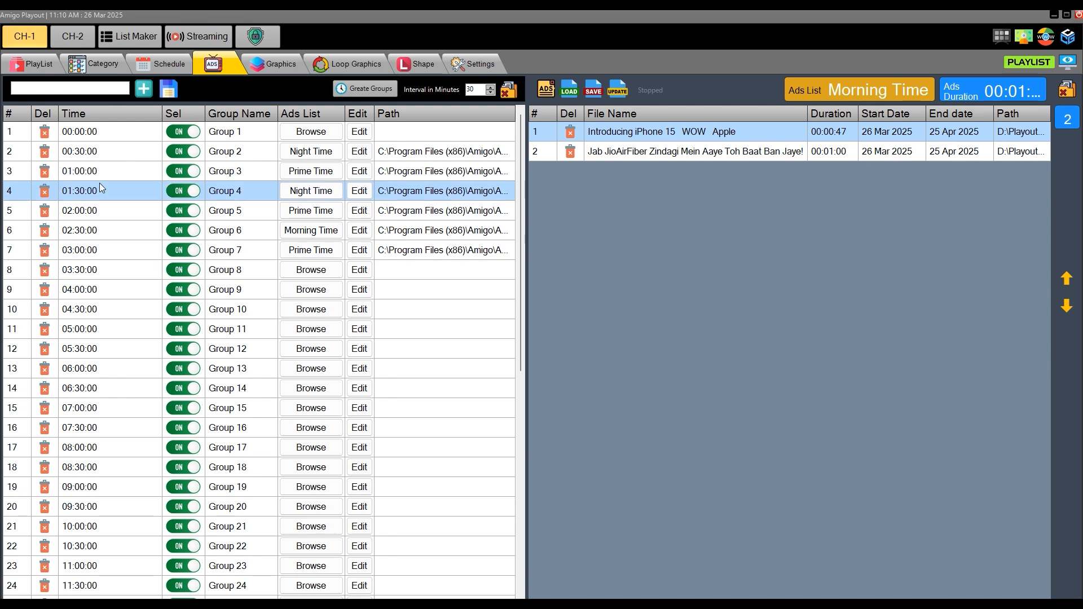
click(103, 249)
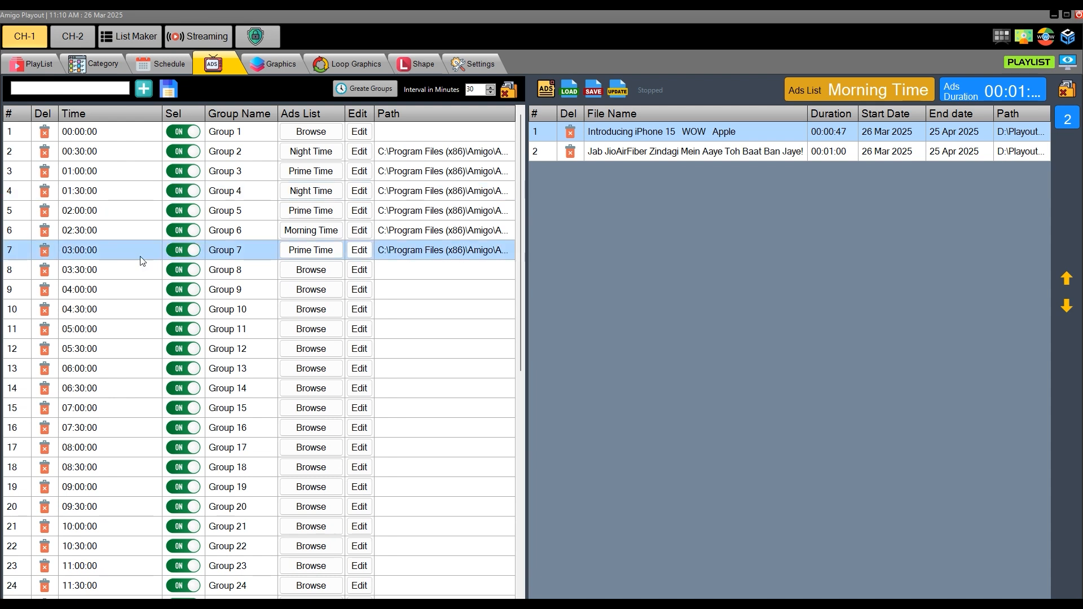
- Switch off the ads groups from Group 7 to Group 11
click(184, 255)
click(187, 271)
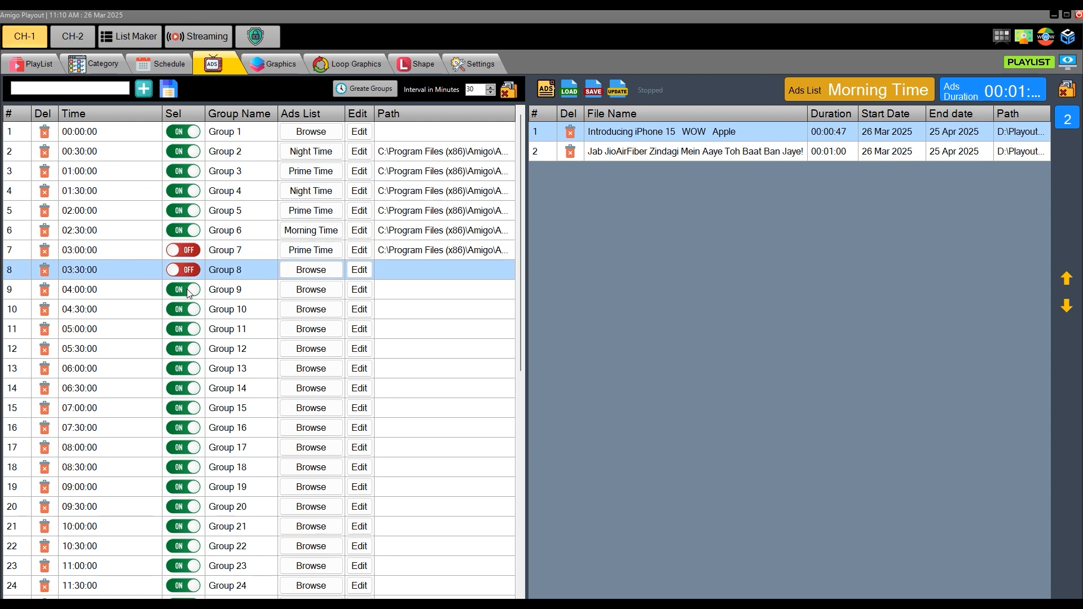
click(188, 291)
click(185, 310)
click(185, 328)
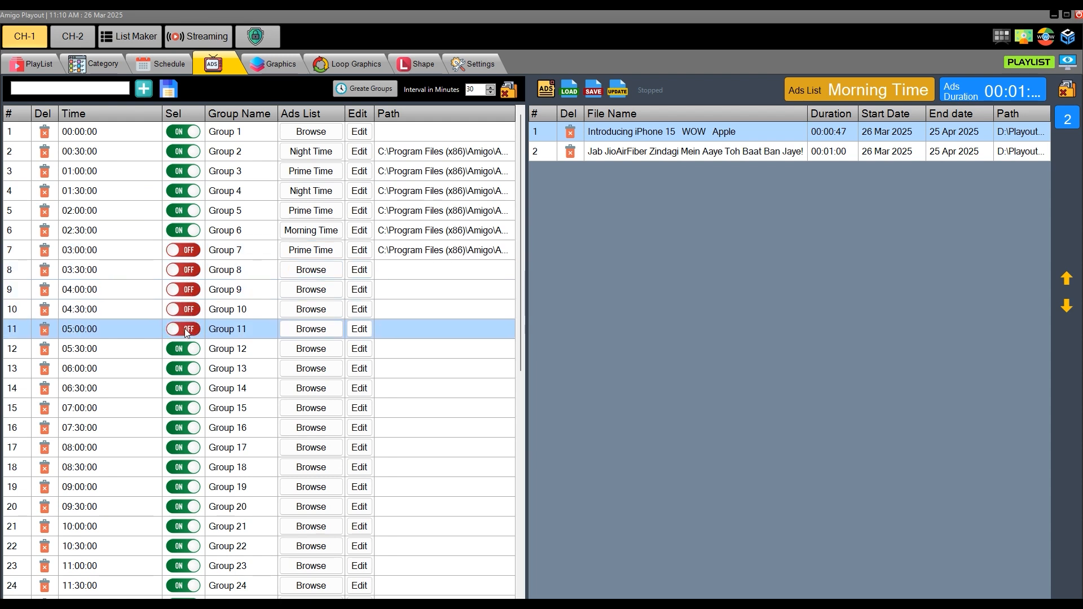
- Switch the ads groups from Group 7 to Group 11 back on
click(182, 270)
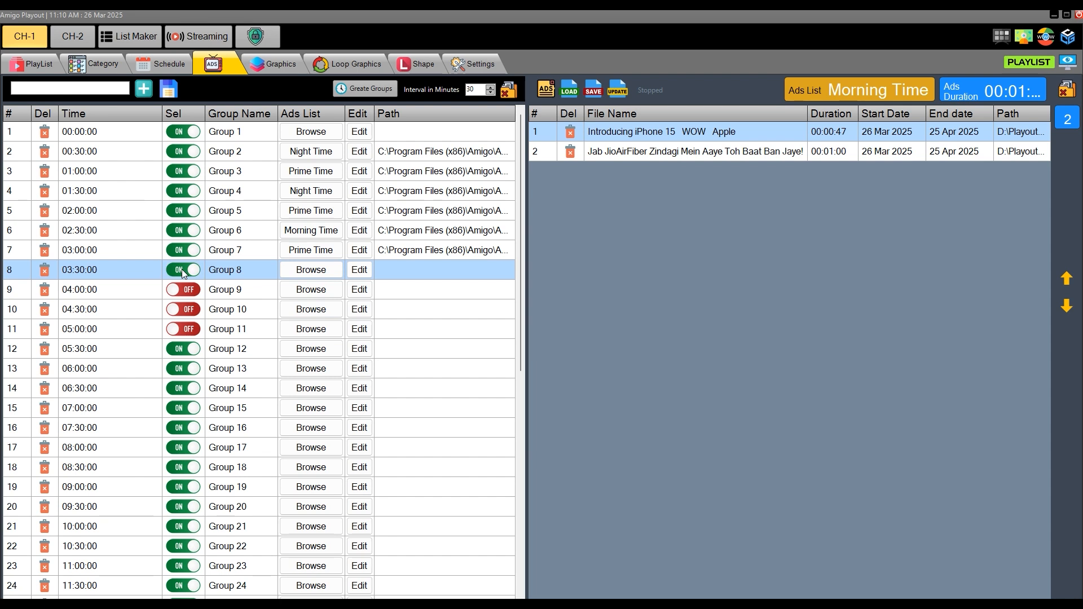
click(183, 289)
click(184, 309)
click(185, 329)
- Switch off the ads groups from Group 8 to Group 11
click(188, 310)
click(187, 329)
click(187, 290)
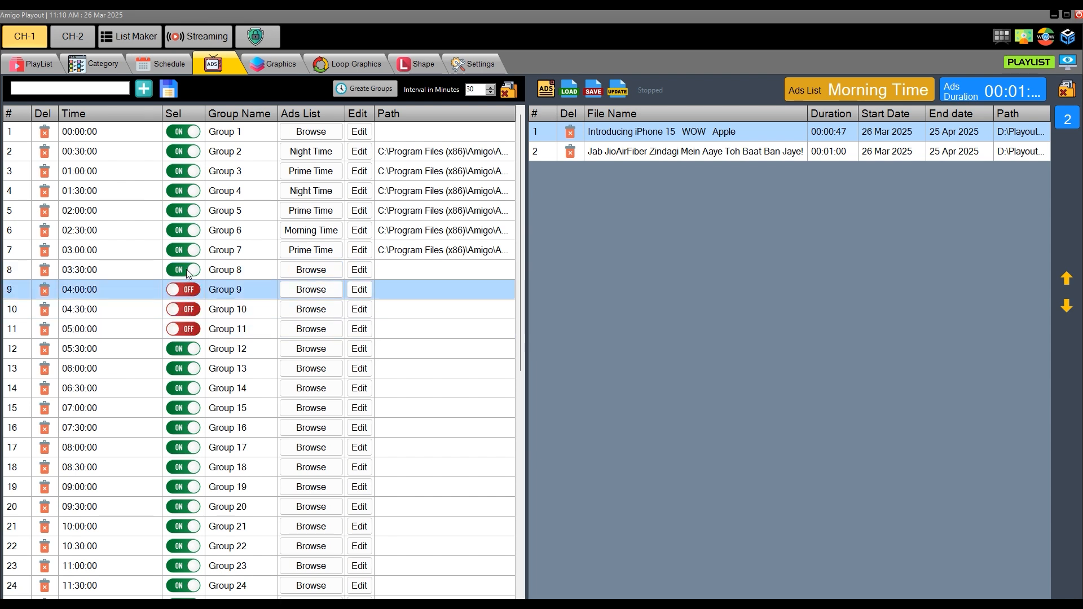
click(188, 271)
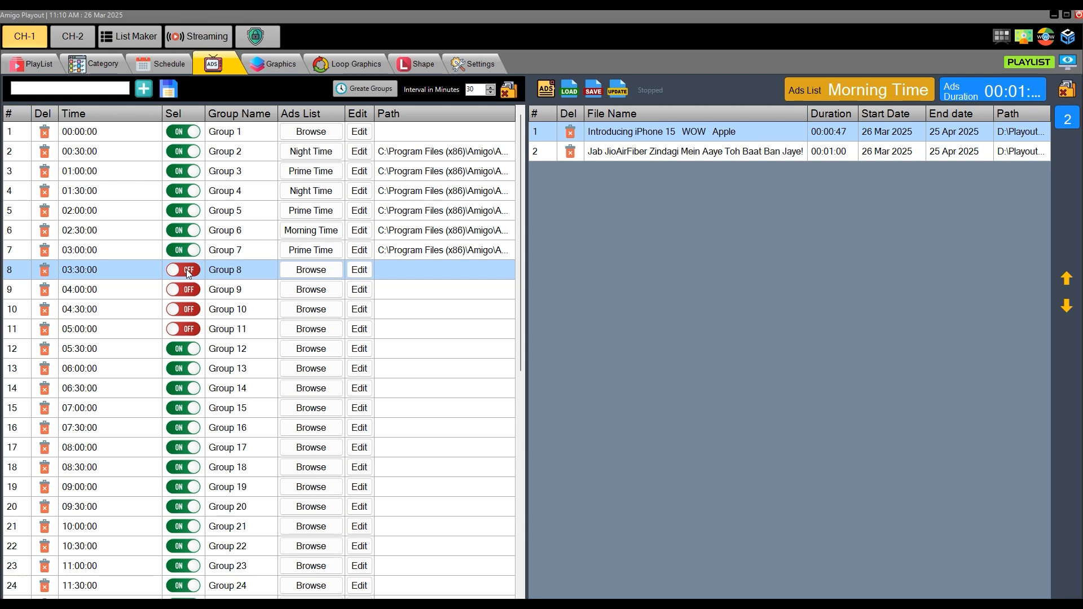